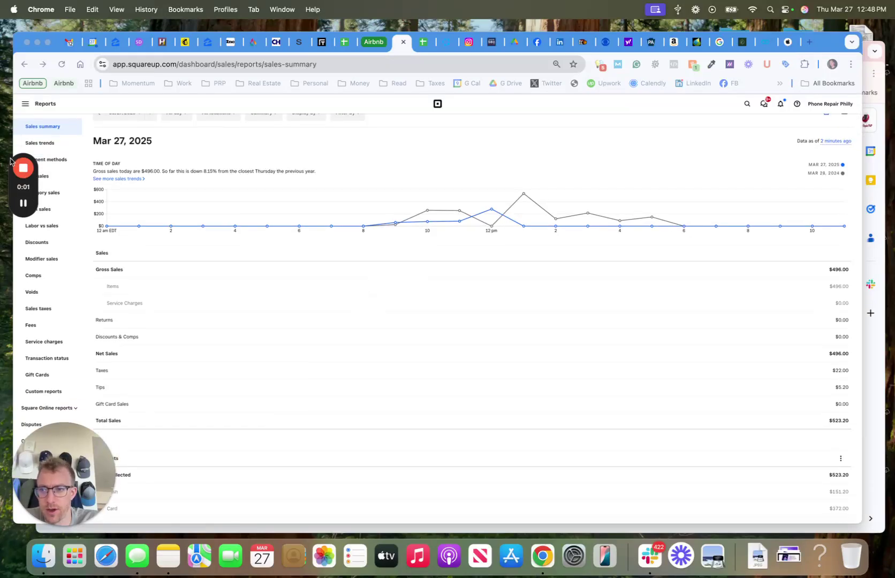
pyautogui.scroll(-5, 171, 278)
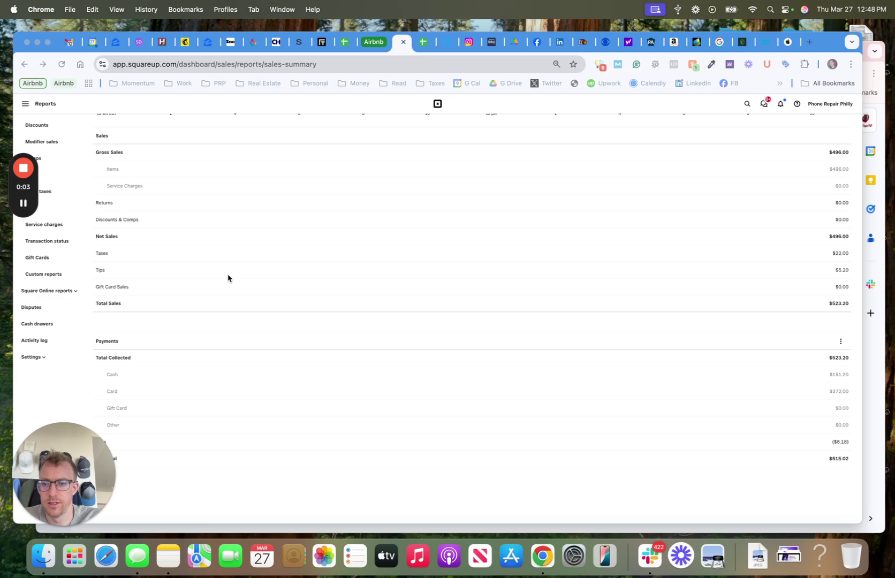
# - Scroll through the Mar 27 sales summary and open the main navigation drawer
pyautogui.scroll(6, 228, 278)
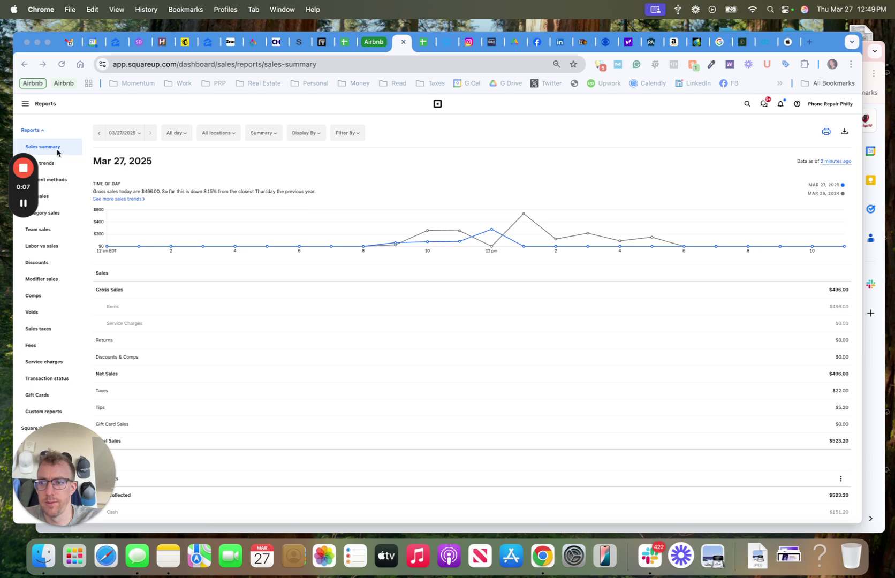
pyautogui.click(24, 105)
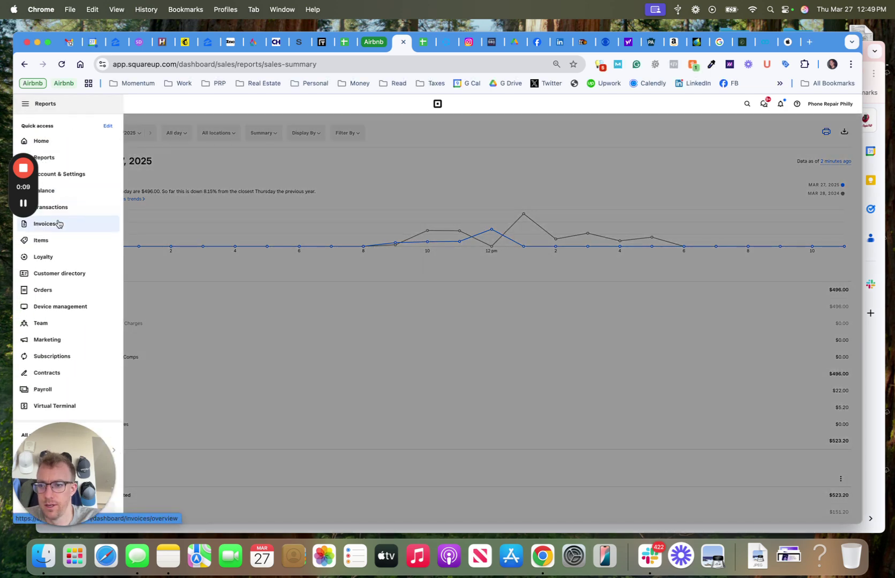
# - Open Invoices > Recurring series, switch location to Phone Repair Philly (NoLibs), and start a new series
pyautogui.click(58, 223)
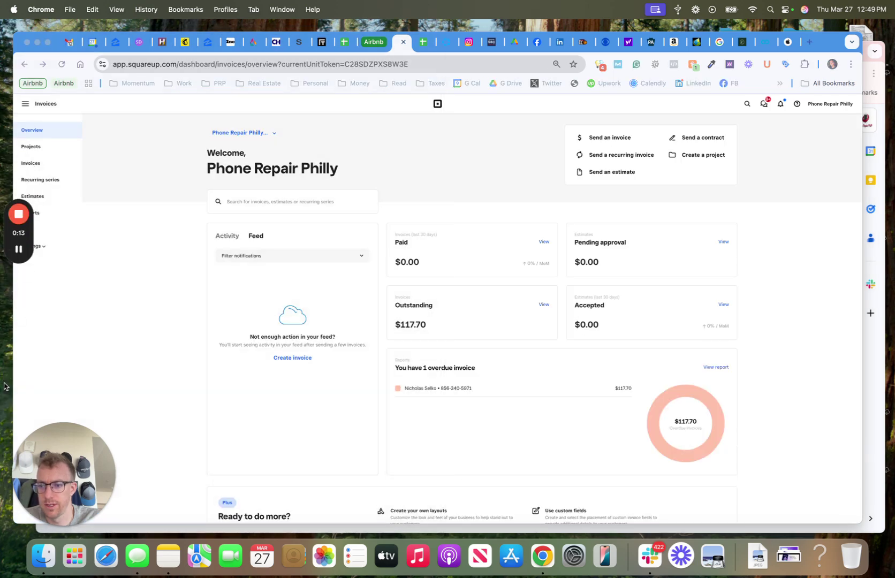
pyautogui.moveTo(5, 215); pyautogui.dragTo(823, 326)
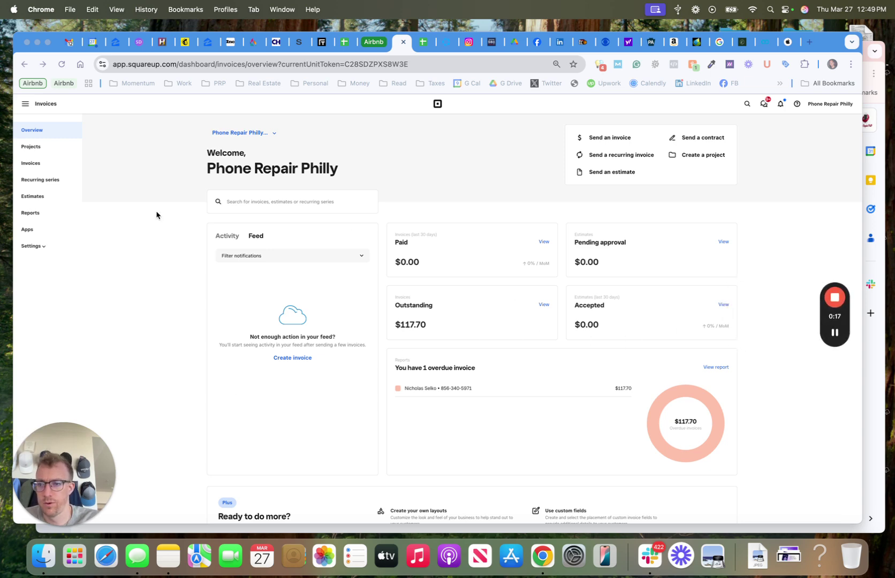
pyautogui.click(31, 182)
pyautogui.click(161, 134)
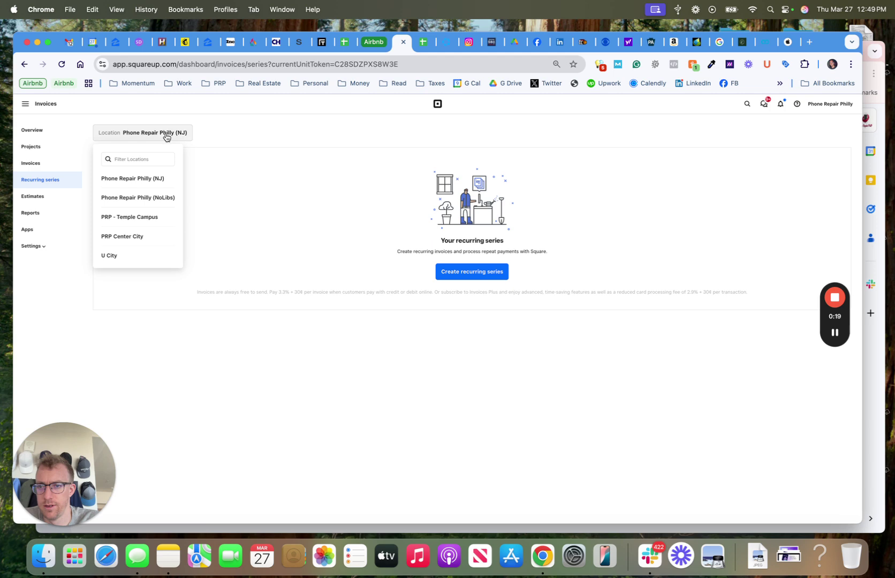
pyautogui.click(145, 197)
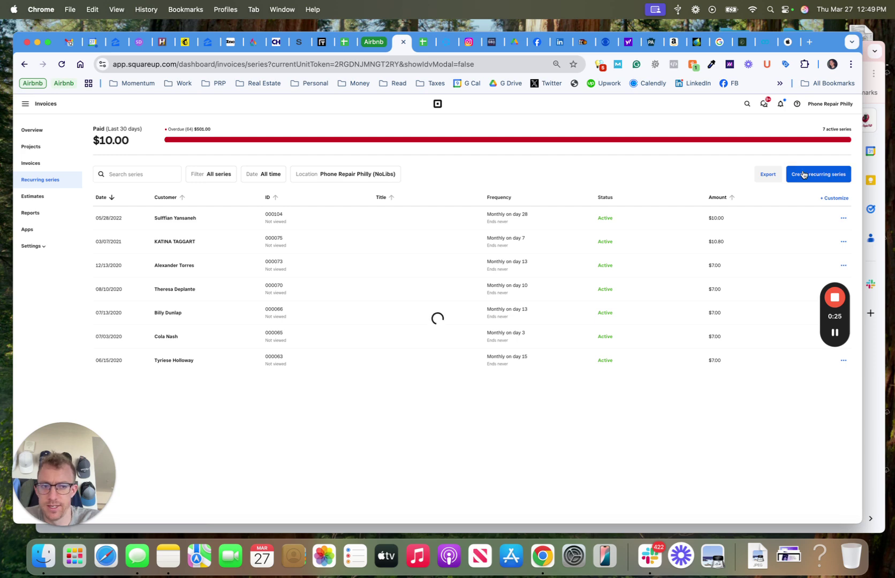
pyautogui.click(803, 174)
# - Search for the existing customer by name and attach the matching contact to the series
pyautogui.click(316, 168)
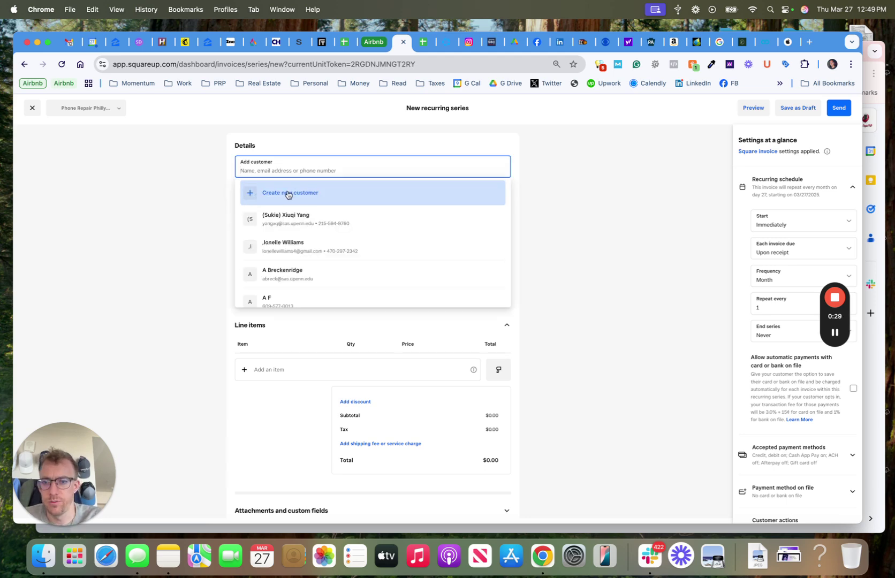
pyautogui.write('mac ')
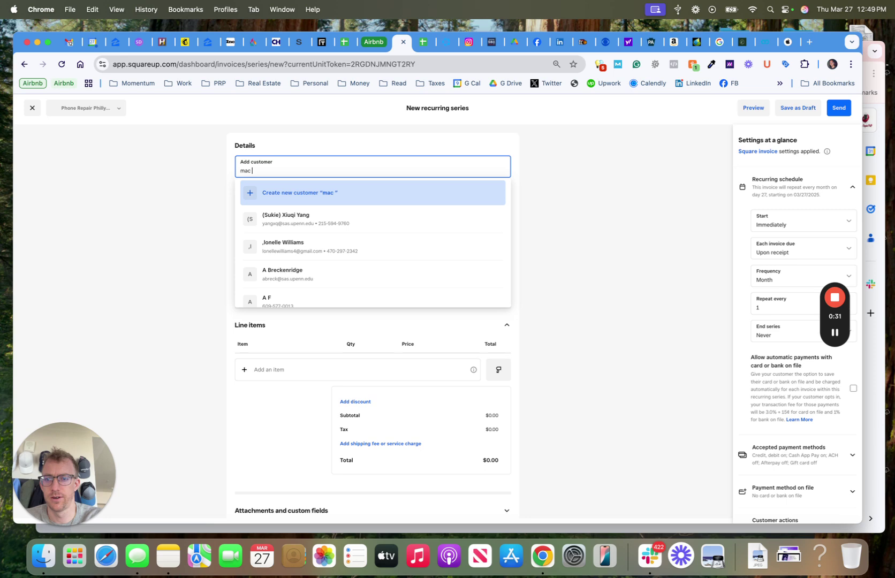
pyautogui.write('Fred')
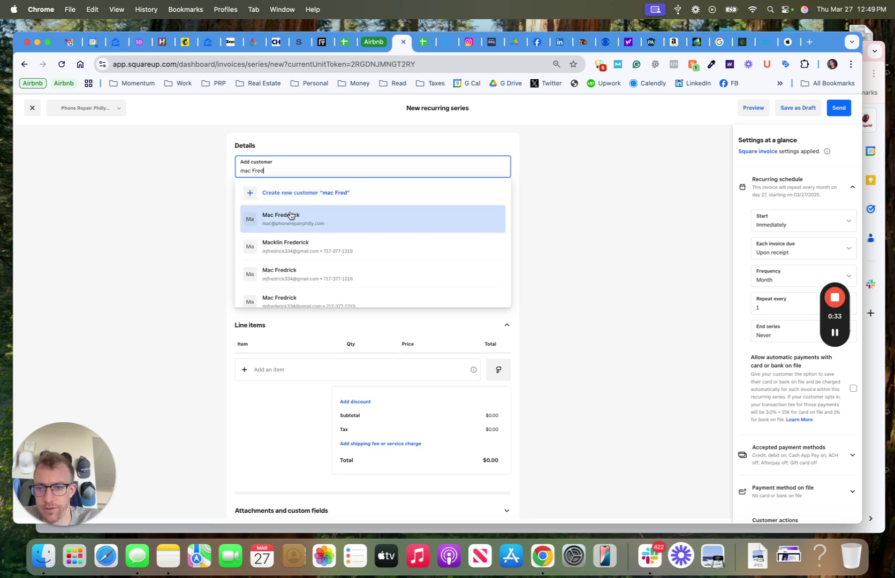
pyautogui.click(293, 245)
# - Title the invoice 'iPhone 16 Pro Verizon Monthly Data Invpoice'
pyautogui.click(268, 209)
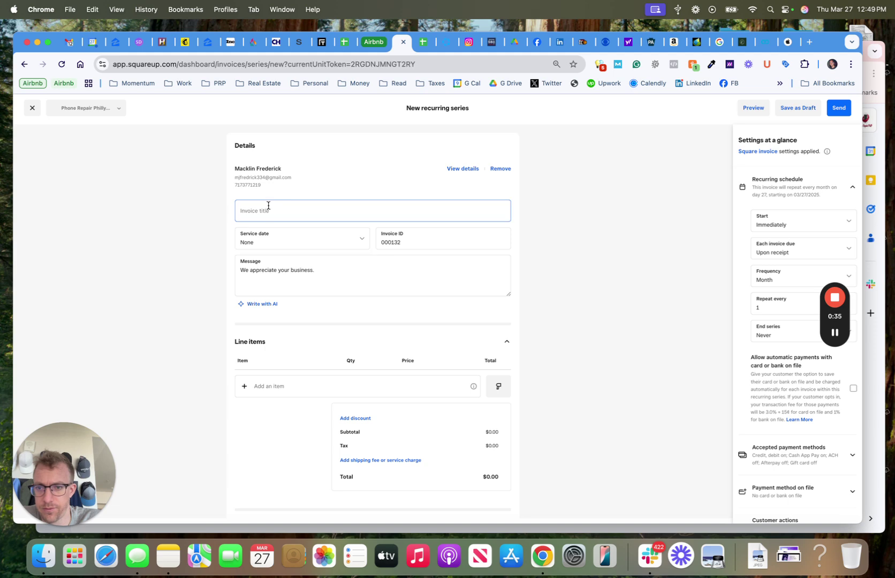
pyautogui.write('iPhone 16 Pro V')
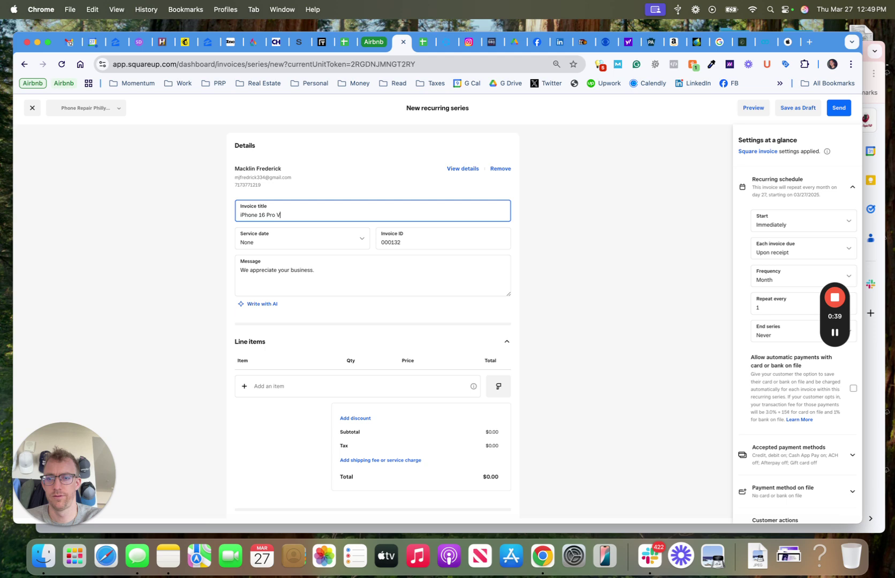
pyautogui.write('erizon')
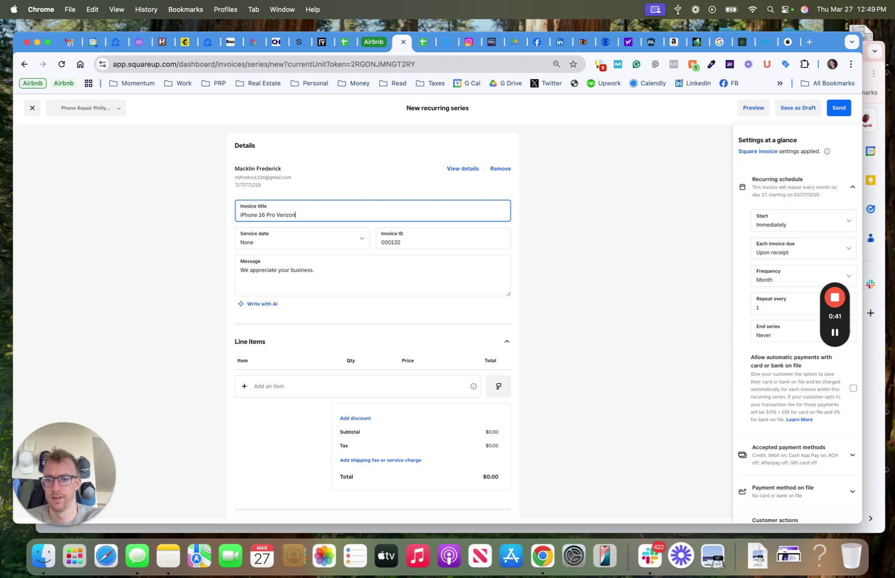
pyautogui.write(' Monthly Data Invpoice')
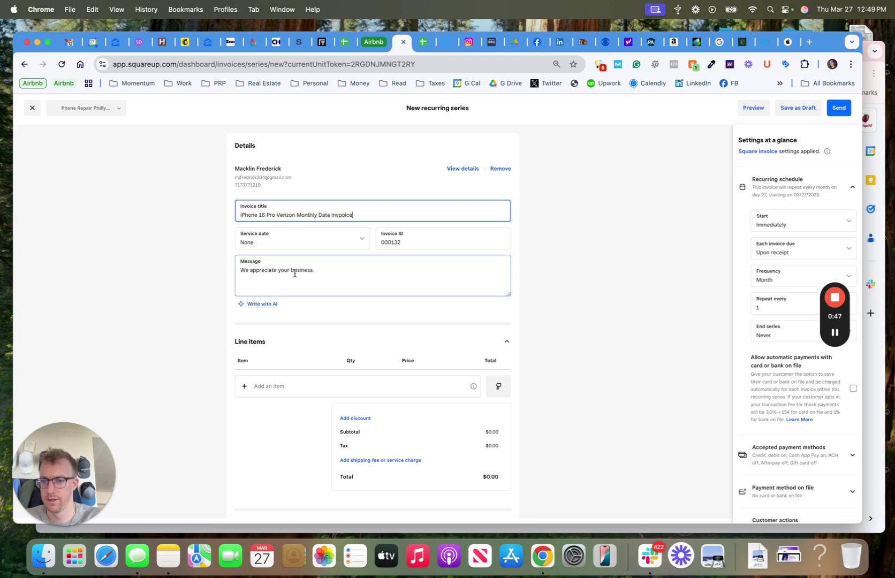
pyautogui.tripleClick(295, 271)
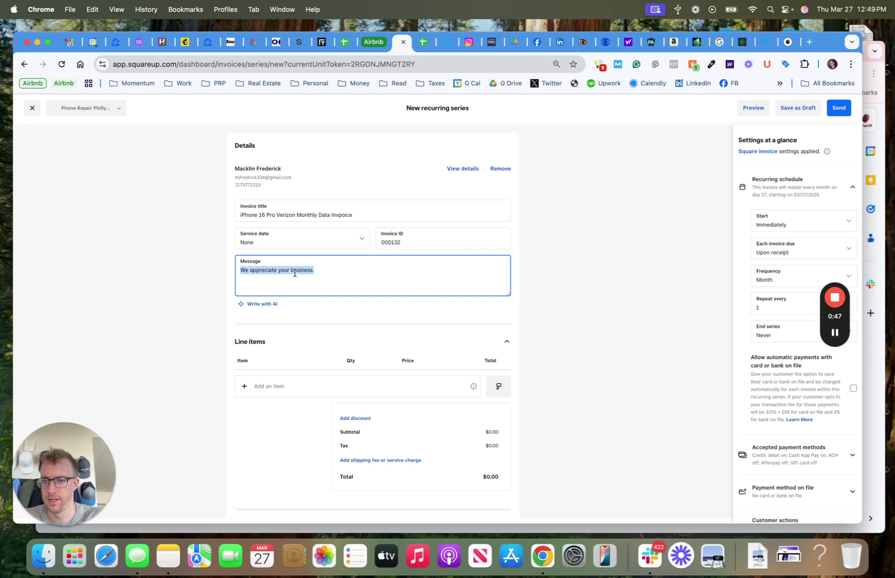
pyautogui.tripleClick(284, 215)
pyautogui.press('super+c')
# - Rewrite the message to start with '$50/month' above the 'We appreciate your business' line
pyautogui.click(275, 276)
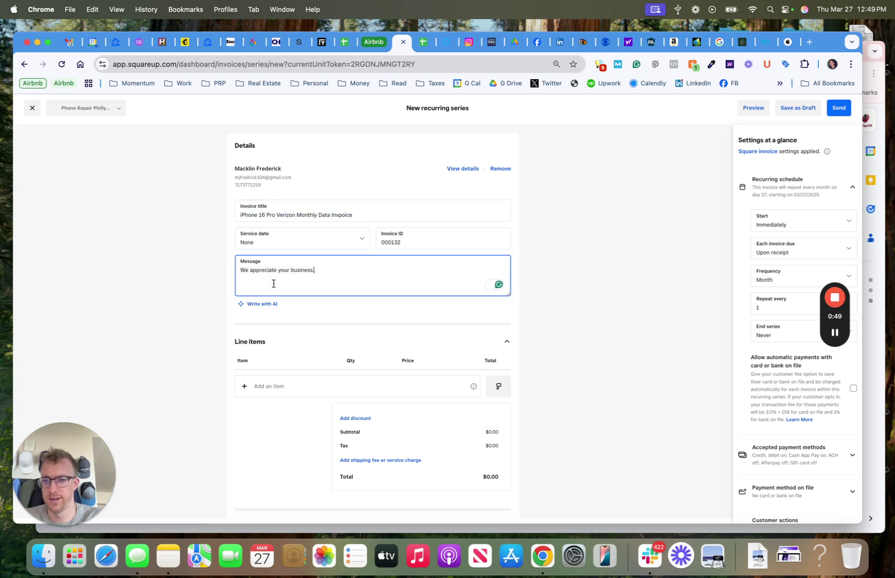
pyautogui.press('super+Up')
pyautogui.press('super+v')
pyautogui.press('Return')
pyautogui.press('Return')
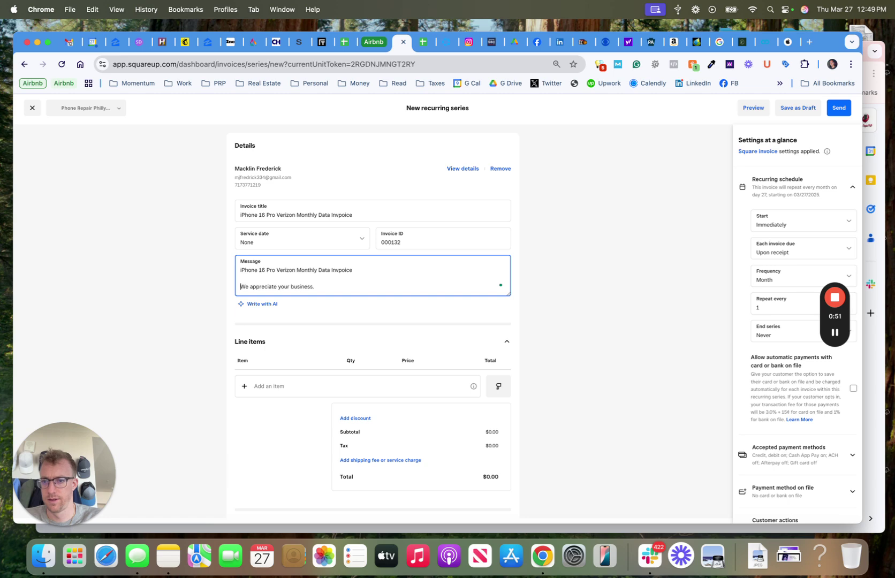
pyautogui.press('shift+super+Right')
pyautogui.press('BackSpace')
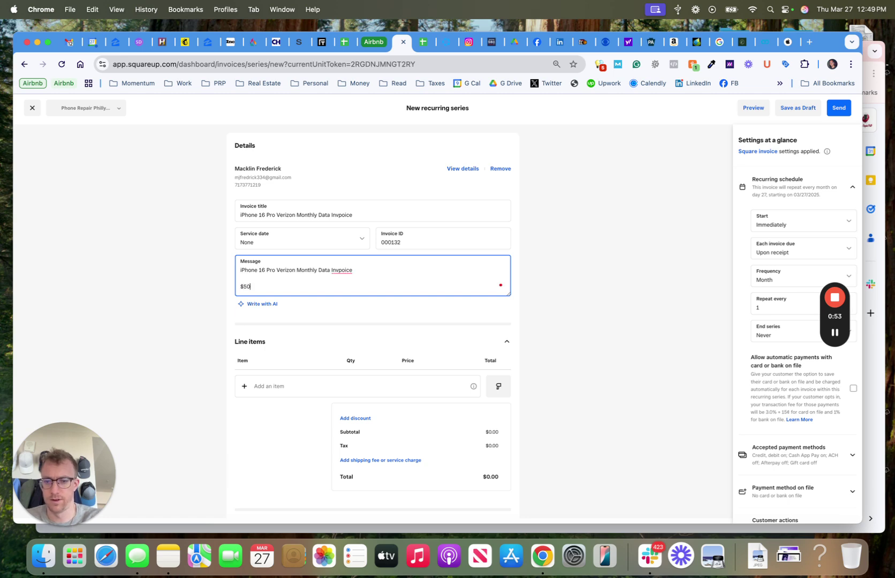
pyautogui.write('$50/month')
pyautogui.press('Return')
pyautogui.press('Return')
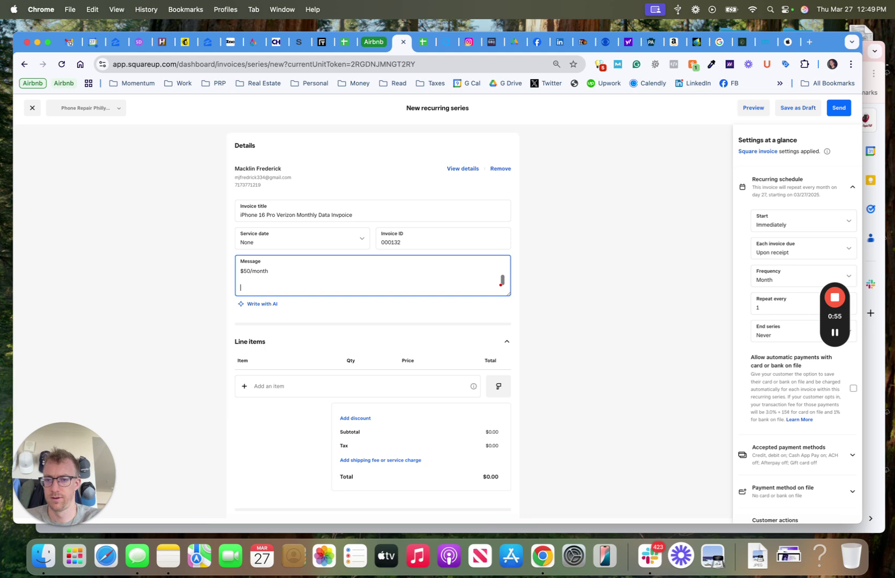
pyautogui.write('sdfcadas')
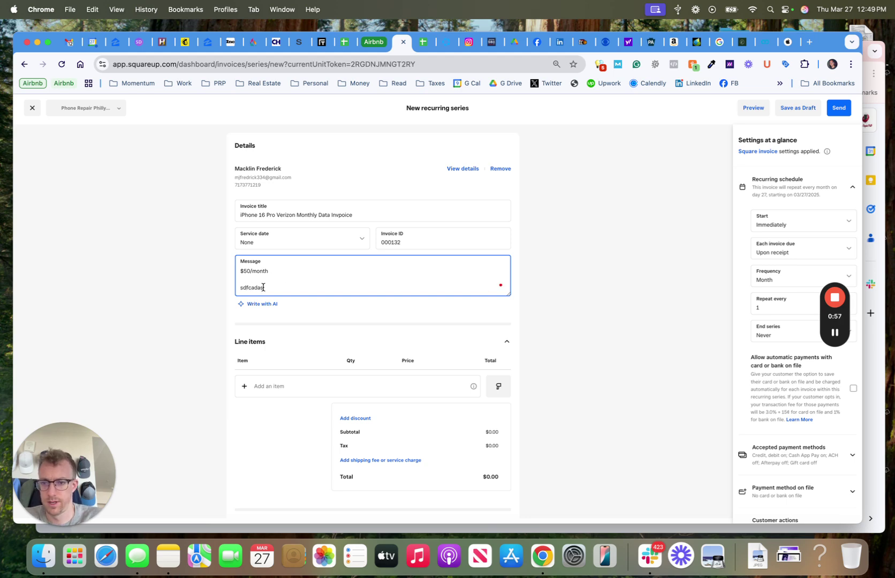
pyautogui.press('super+z')
pyautogui.press('super+z')
# - Add a one-time line item '16 Pro Verizon Data Bill' priced at $50.00
pyautogui.click(265, 386)
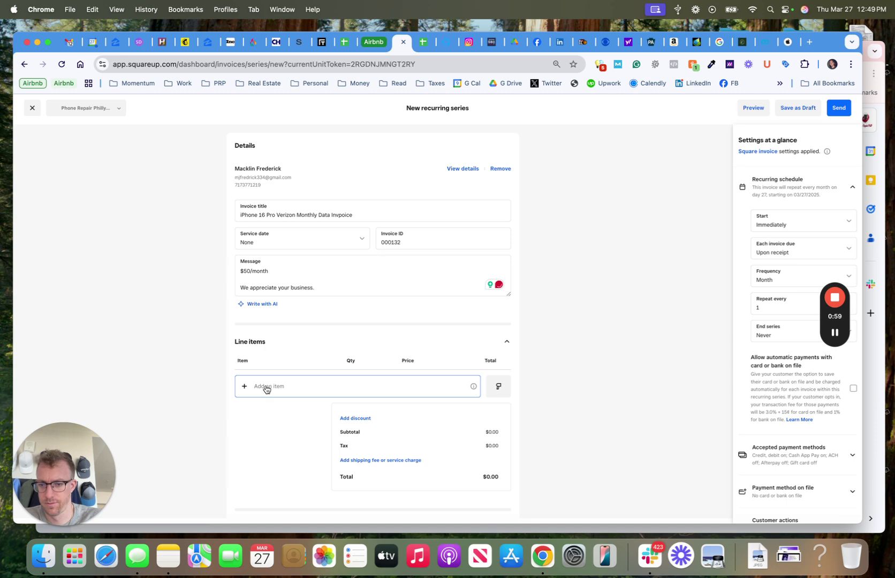
pyautogui.write('16 Pro Ver')
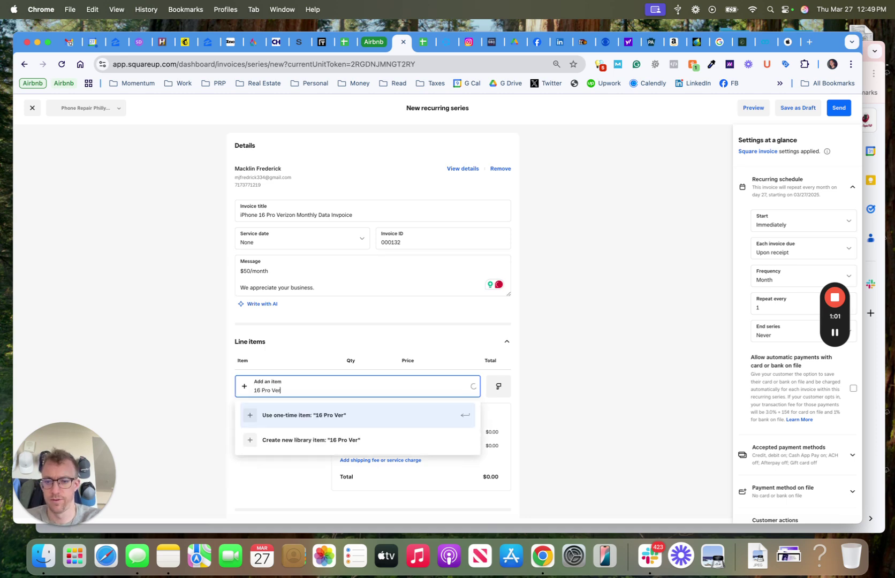
pyautogui.write('izon Data Bill')
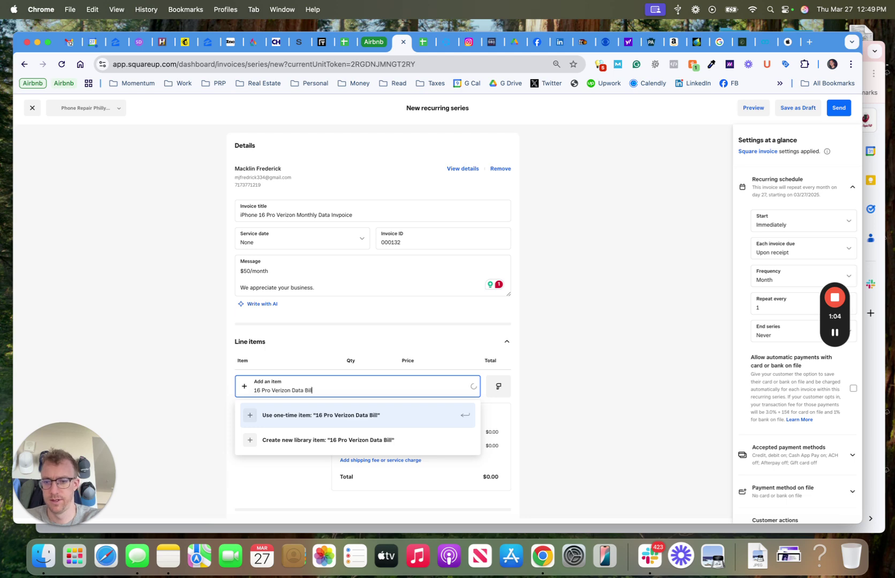
pyautogui.press('Return')
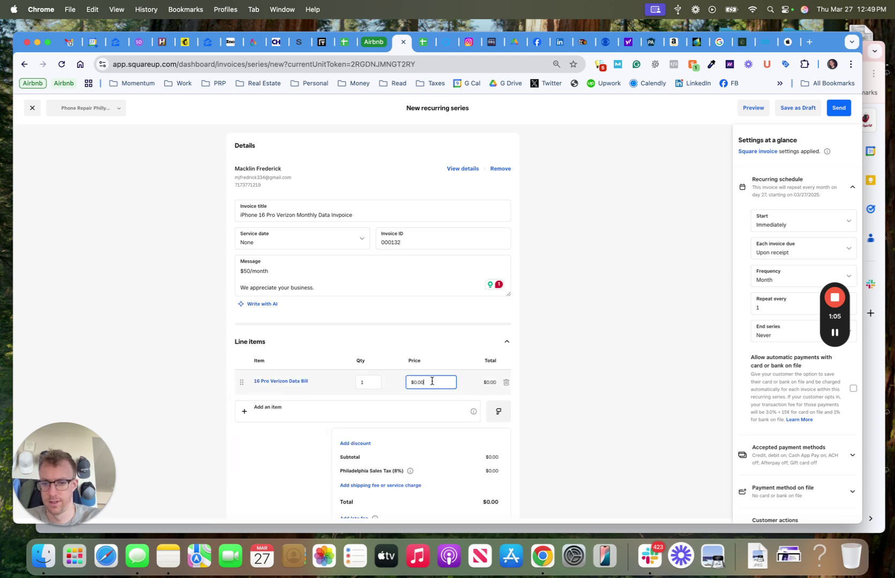
pyautogui.write('50')
pyautogui.click(565, 371)
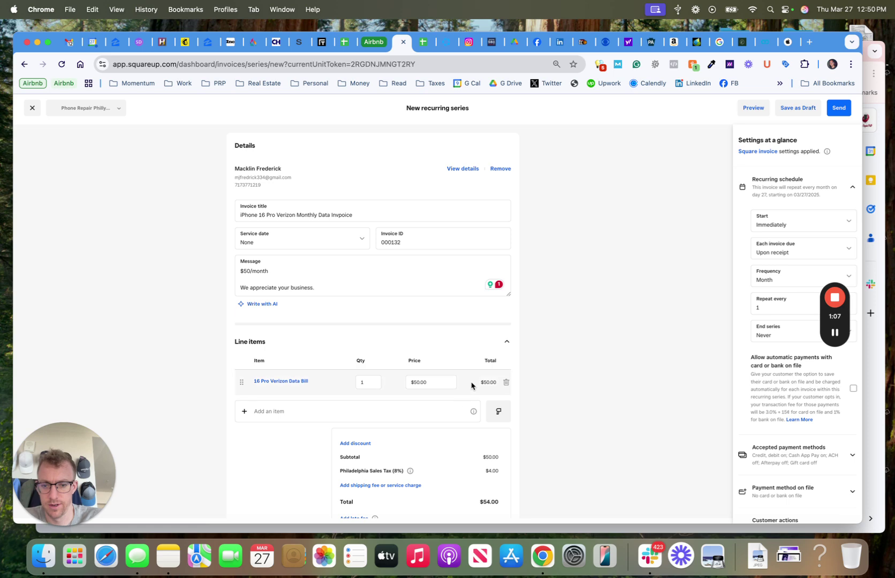
# - Expand Attachments and custom fields, begin attaching a Downloads file, then cancel so nothing is attached
pyautogui.scroll(-3, 394, 450)
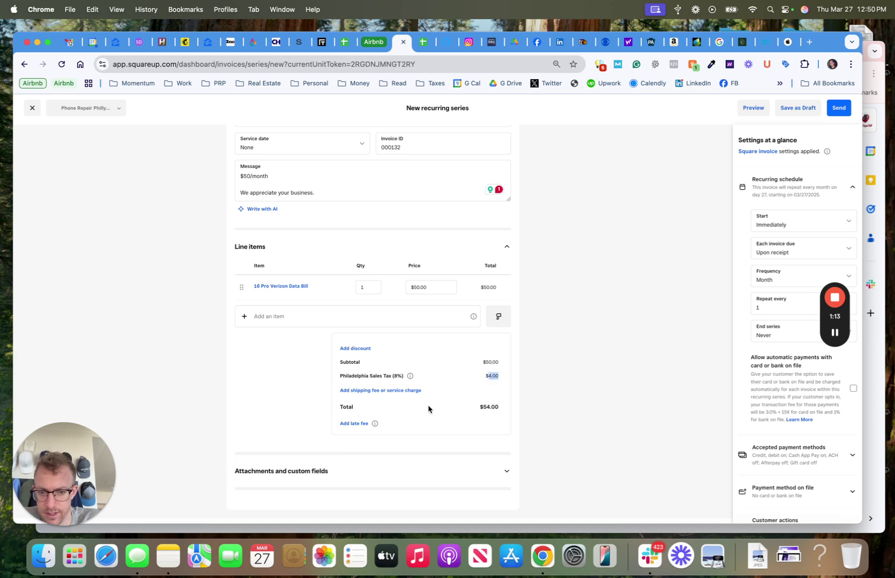
pyautogui.click(506, 472)
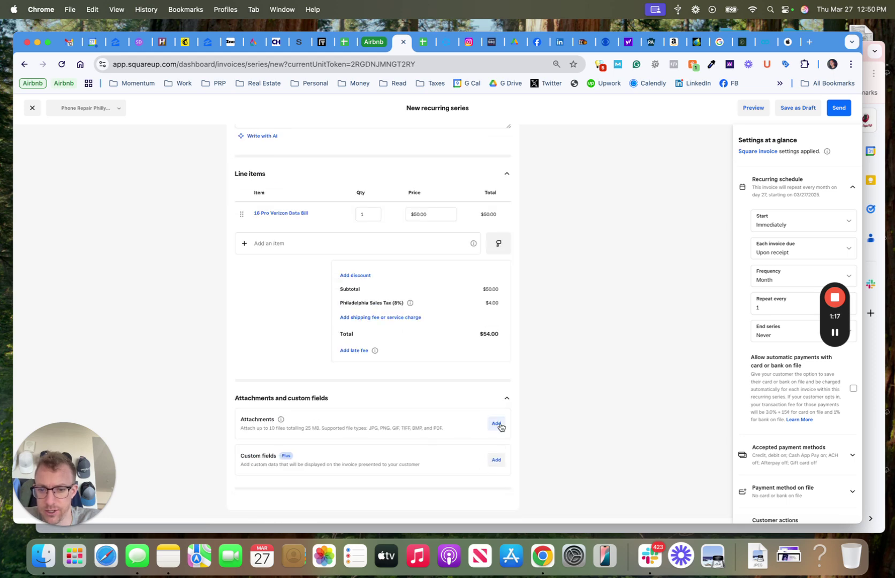
pyautogui.click(500, 426)
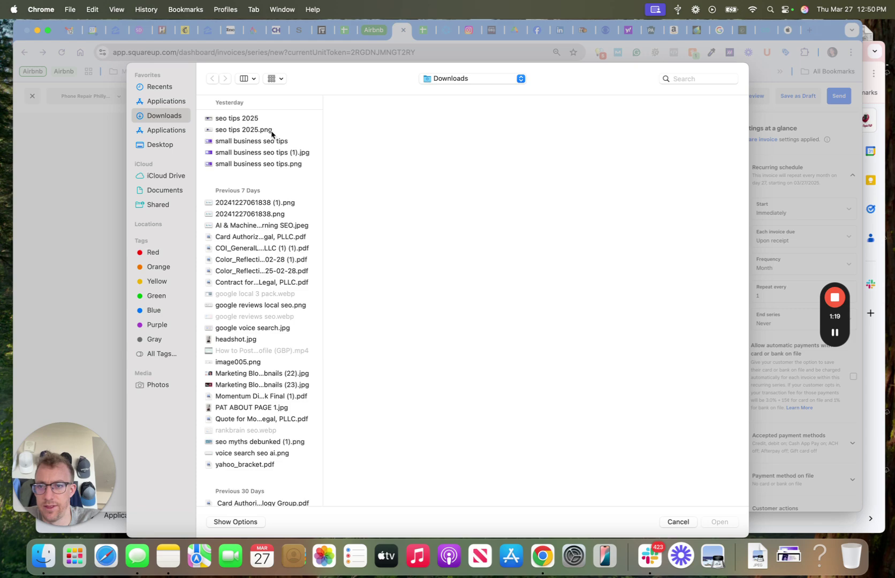
pyautogui.click(271, 132)
pyautogui.click(676, 524)
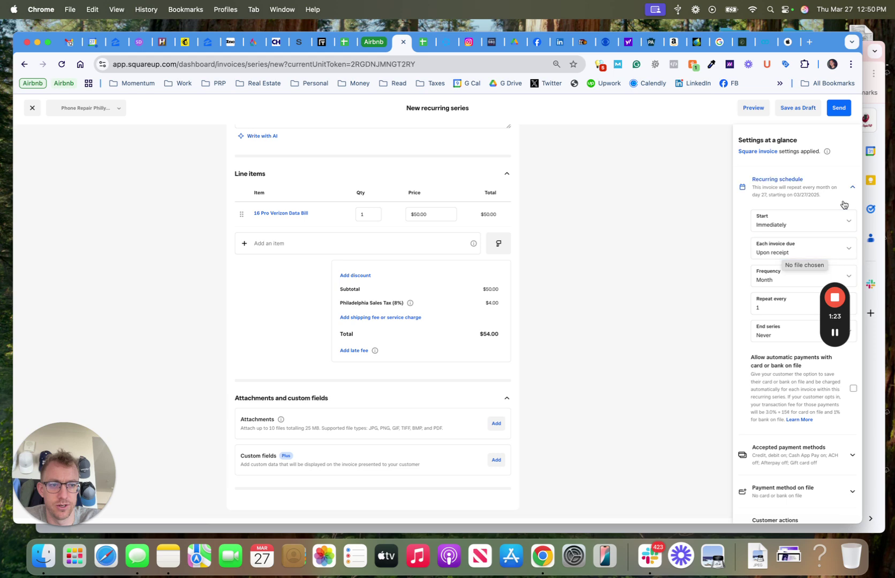
pyautogui.click(849, 319)
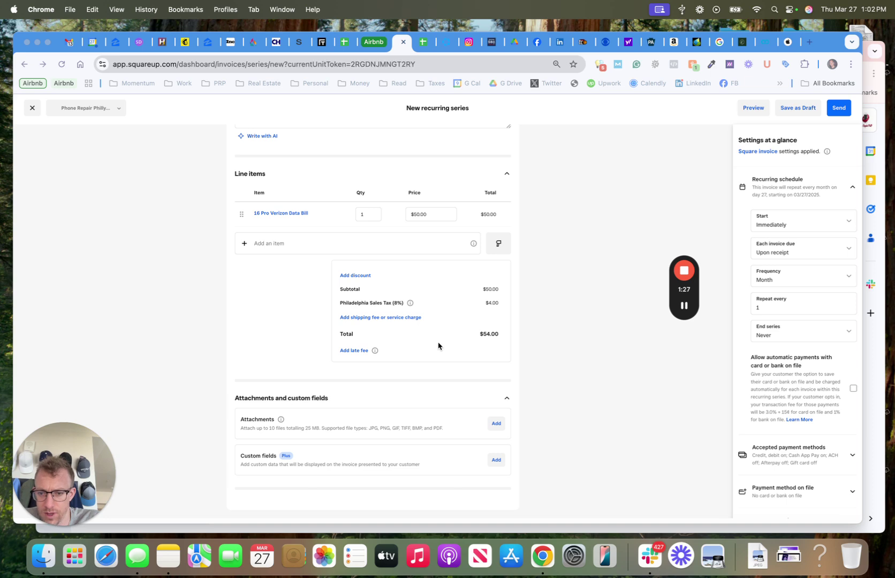
pyautogui.click(496, 428)
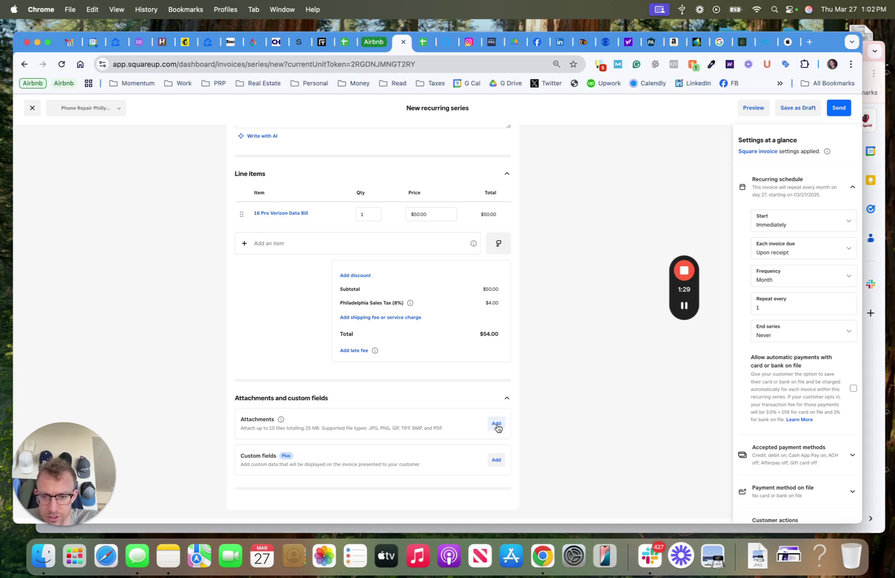
# - Skip adding a late fee and keep the series starting Immediately
pyautogui.scroll(2, 570, 380)
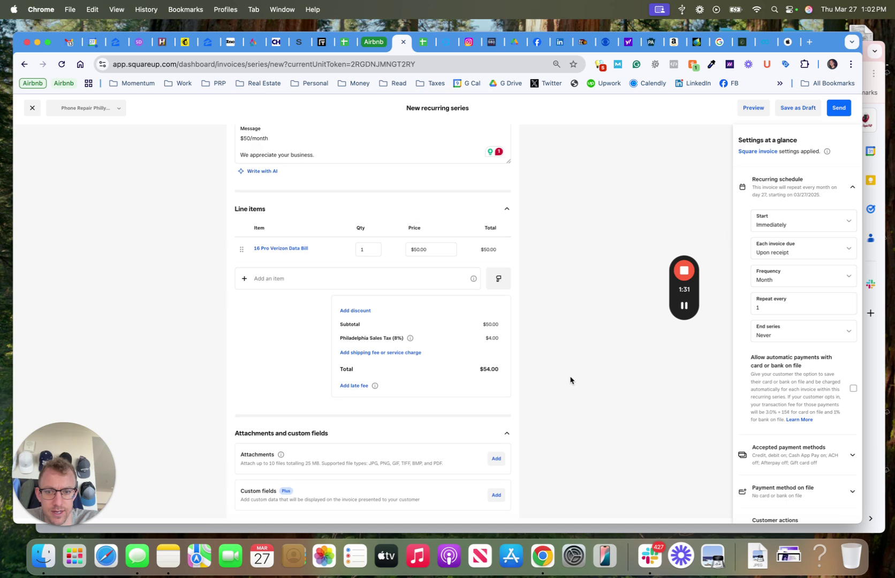
pyautogui.click(346, 388)
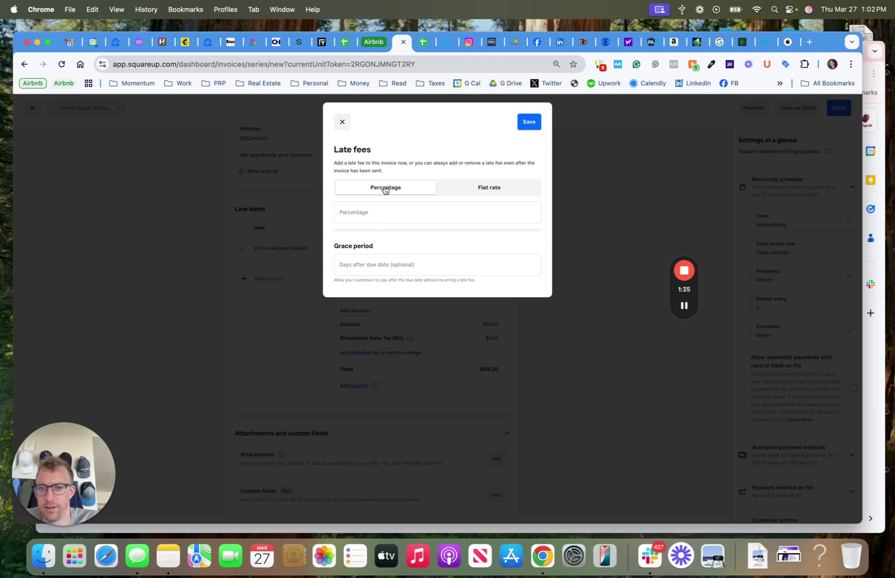
pyautogui.click(343, 127)
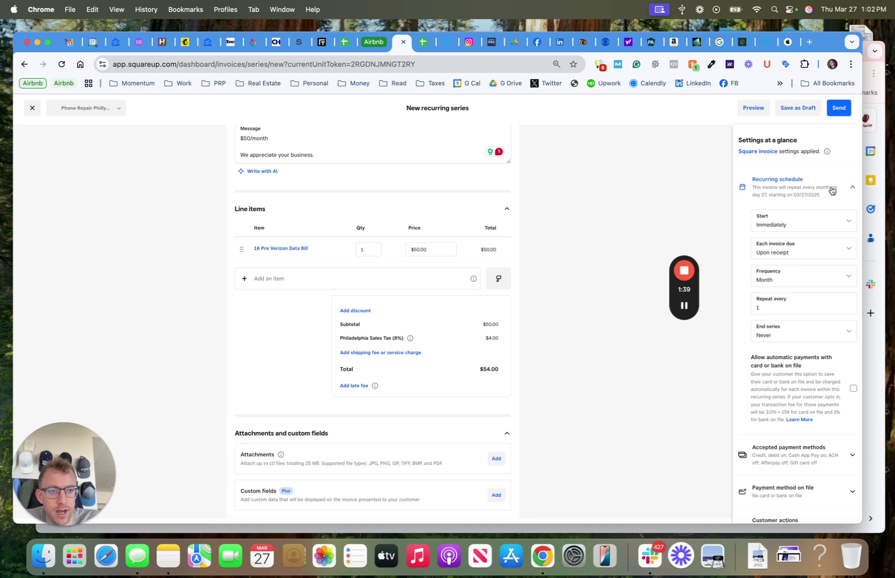
pyautogui.click(831, 190)
pyautogui.click(831, 191)
pyautogui.click(788, 224)
pyautogui.click(788, 225)
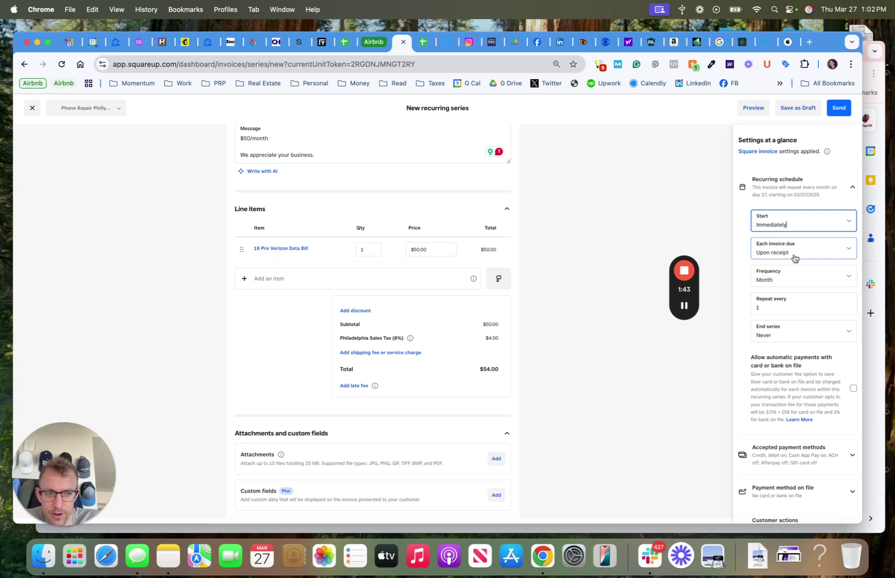
pyautogui.click(798, 226)
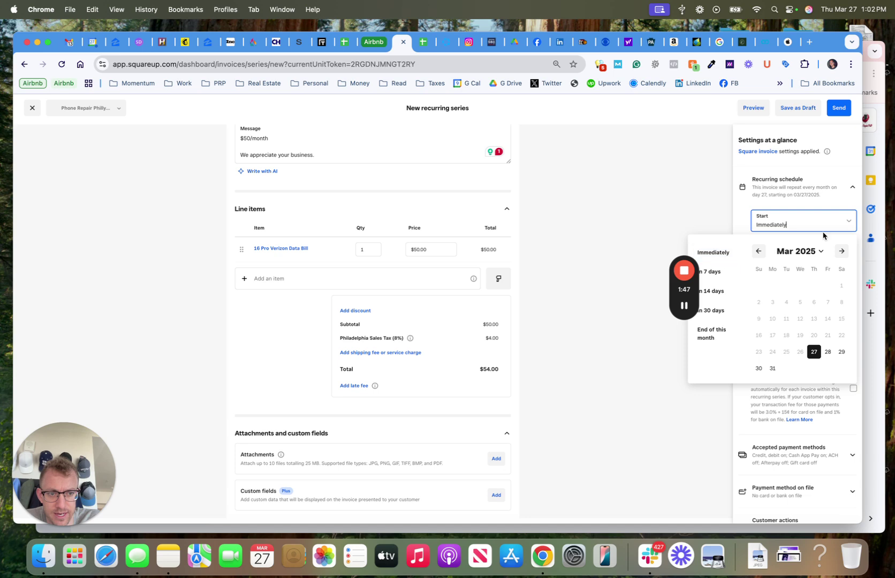
pyautogui.click(823, 226)
# - Keep invoices due upon receipt, repeating every 1 month, never ending, and allow automatic payments
pyautogui.click(799, 251)
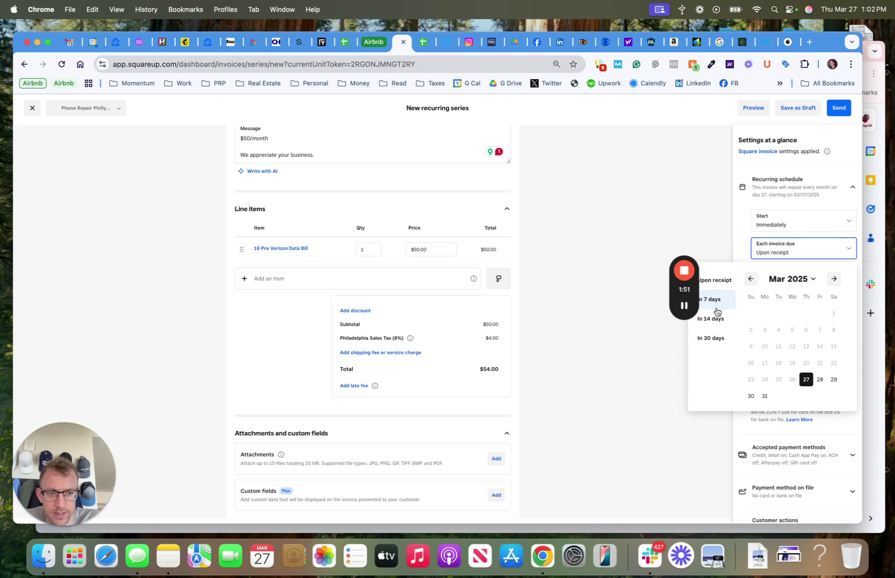
pyautogui.click(798, 259)
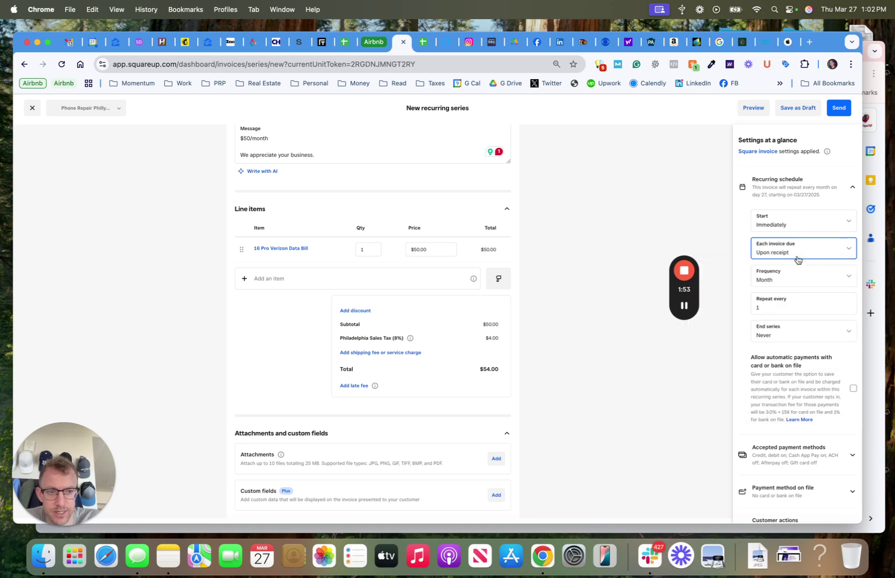
pyautogui.click(790, 279)
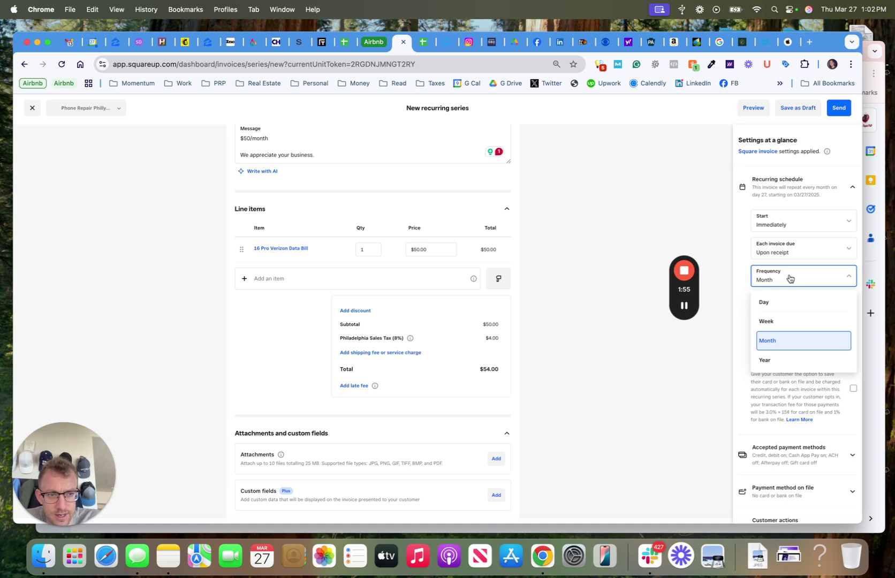
pyautogui.click(789, 278)
pyautogui.click(783, 302)
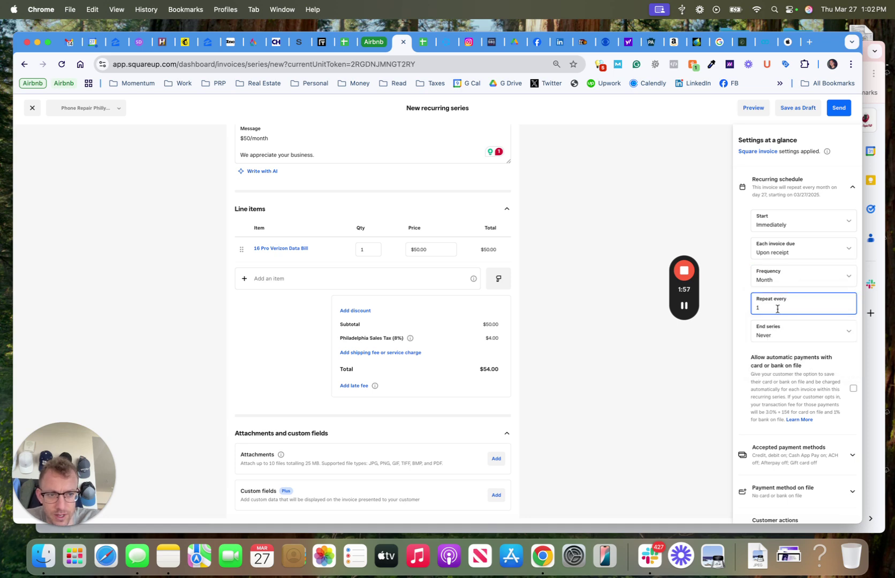
pyautogui.click(780, 345)
pyautogui.click(787, 337)
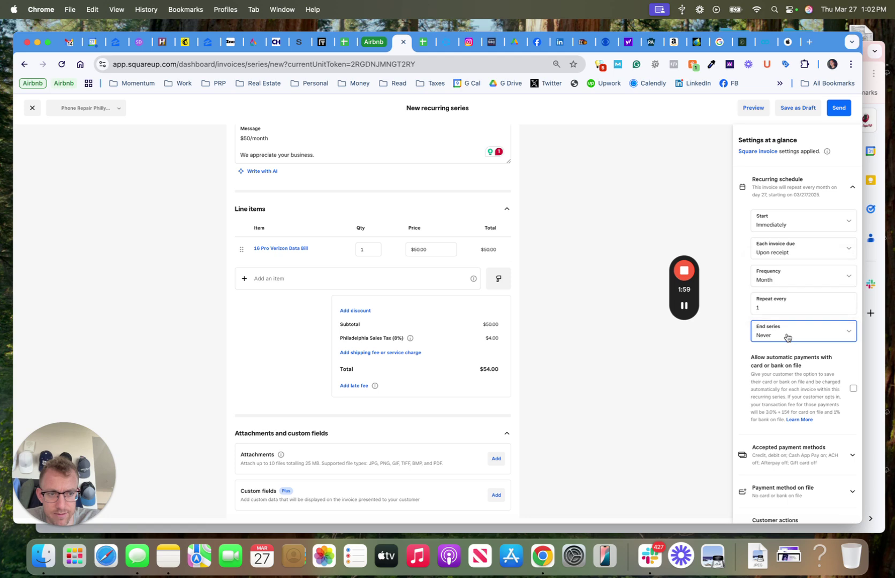
pyautogui.scroll(-2, 778, 335)
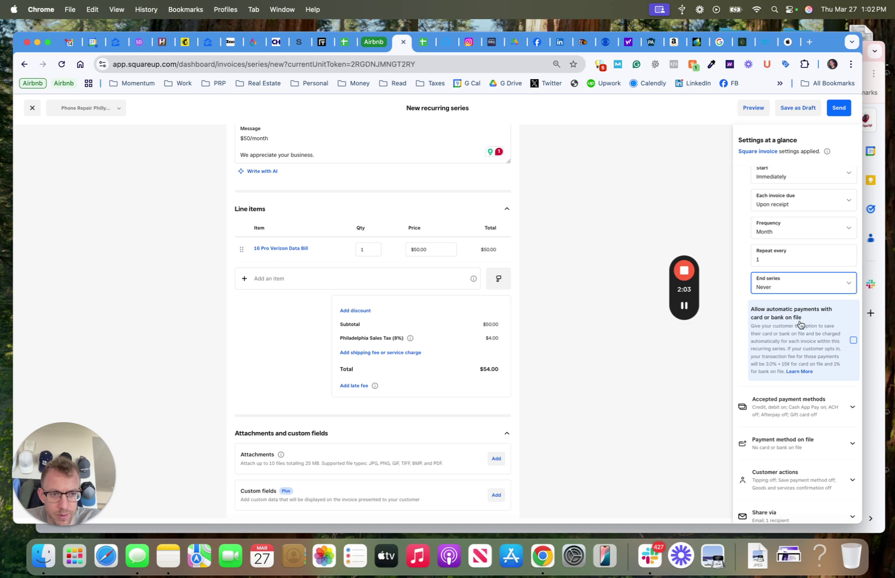
pyautogui.click(853, 343)
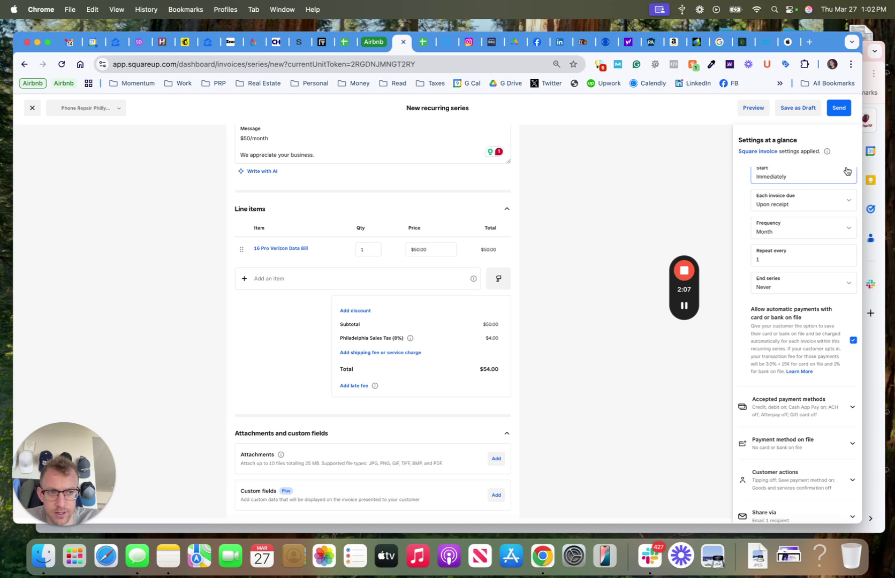
# - Add ACH bank transfer and gift card to the accepted payment methods, leaving Afterpay off
pyautogui.scroll(3, 844, 193)
pyautogui.click(845, 201)
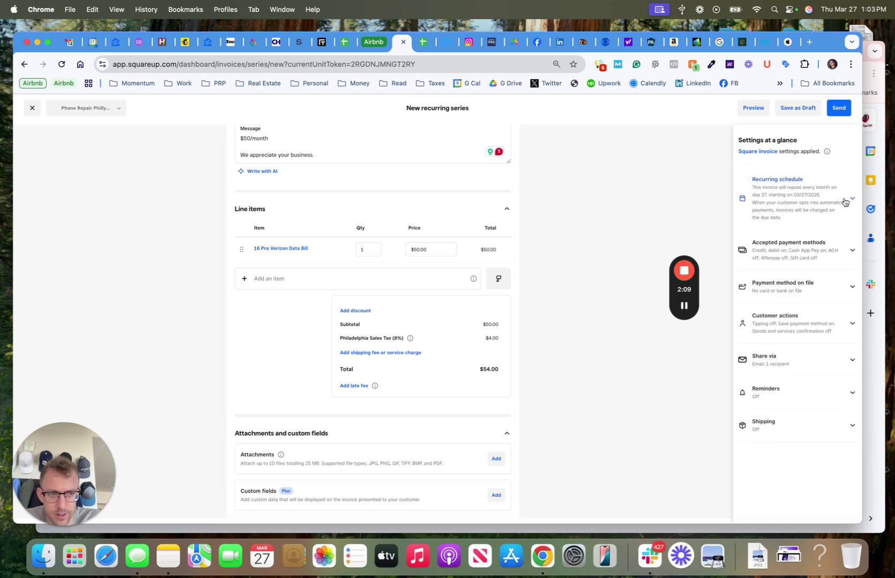
pyautogui.click(815, 248)
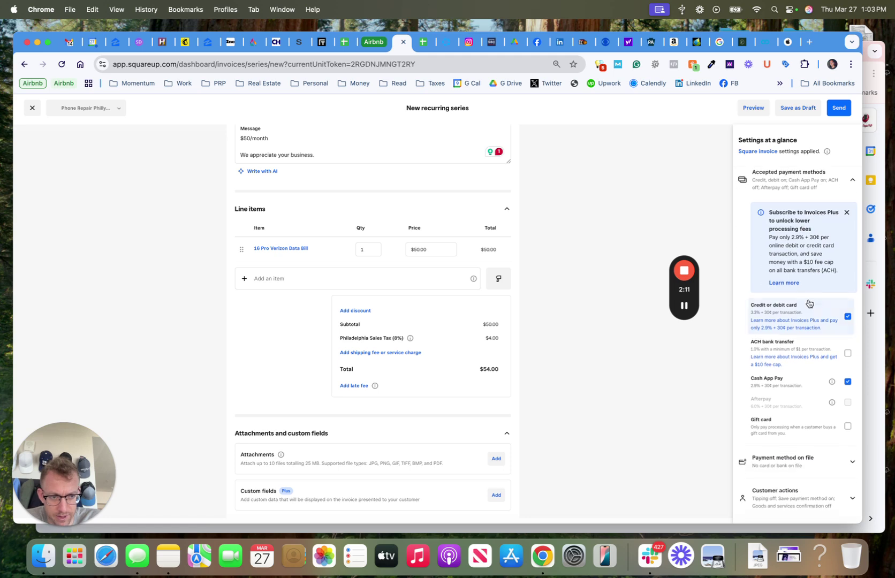
pyautogui.click(847, 354)
pyautogui.scroll(-2, 843, 361)
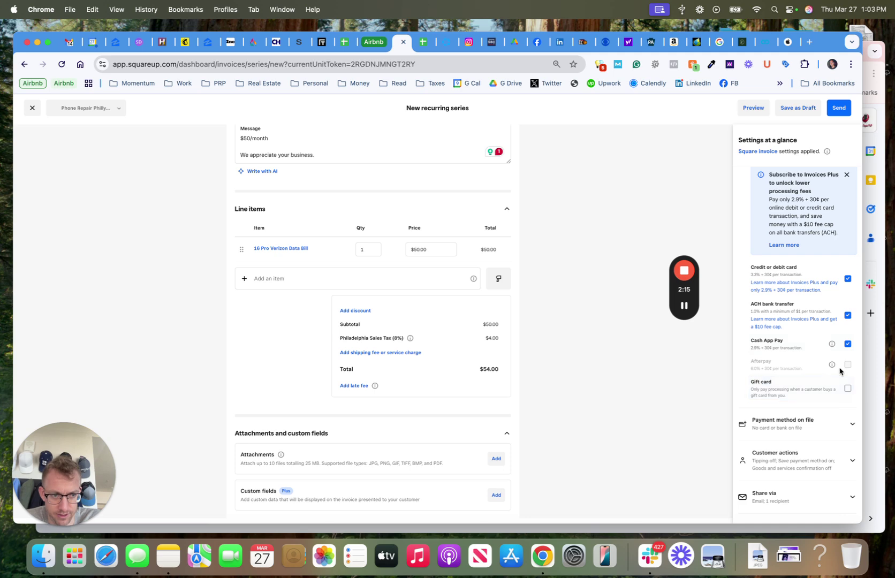
pyautogui.click(848, 388)
pyautogui.scroll(3, 835, 300)
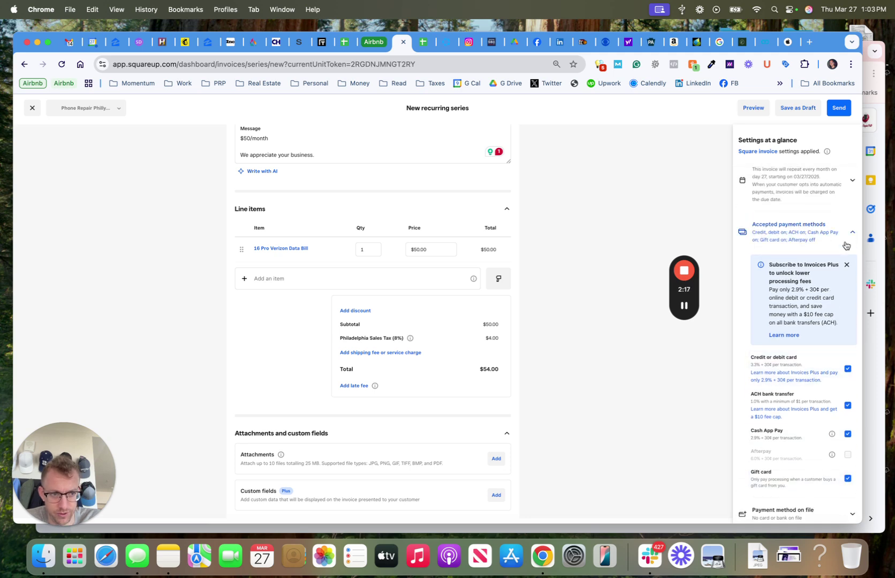
pyautogui.moveTo(769, 292); pyautogui.dragTo(833, 293)
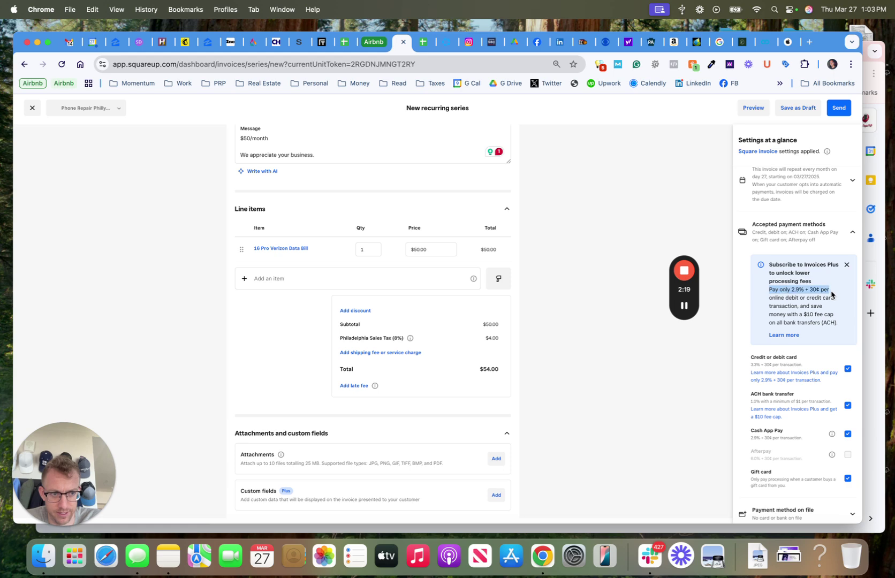
pyautogui.click(843, 233)
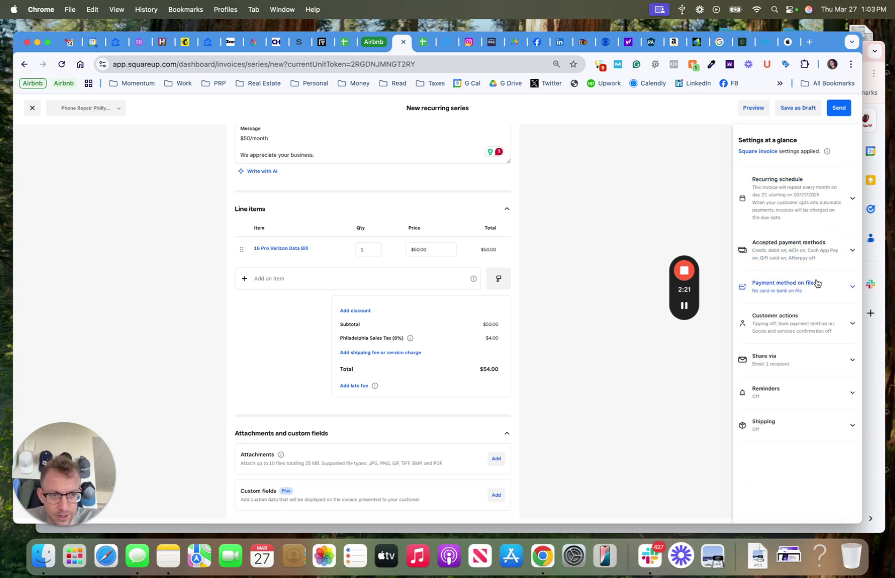
pyautogui.click(815, 285)
# - Start adding a card on file with card details, then close the dialog without saving
pyautogui.click(789, 318)
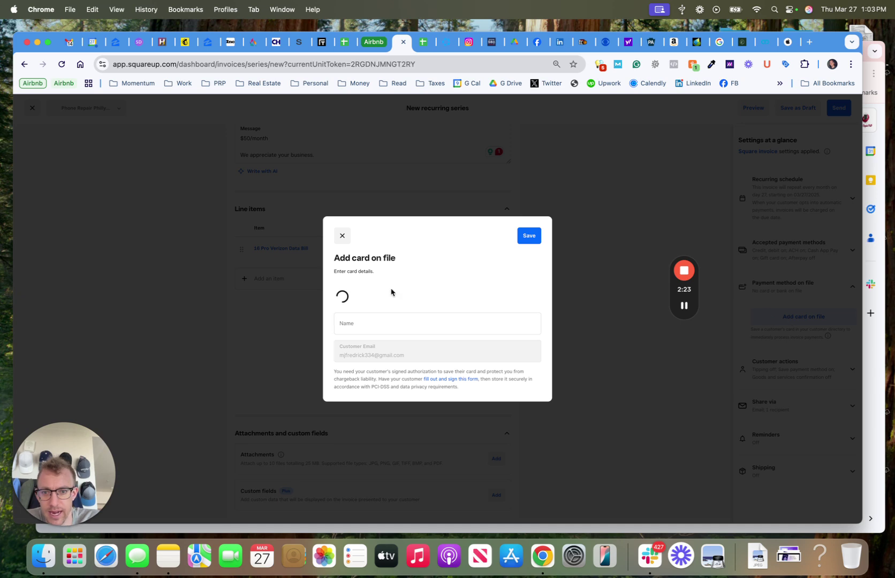
pyautogui.click(363, 327)
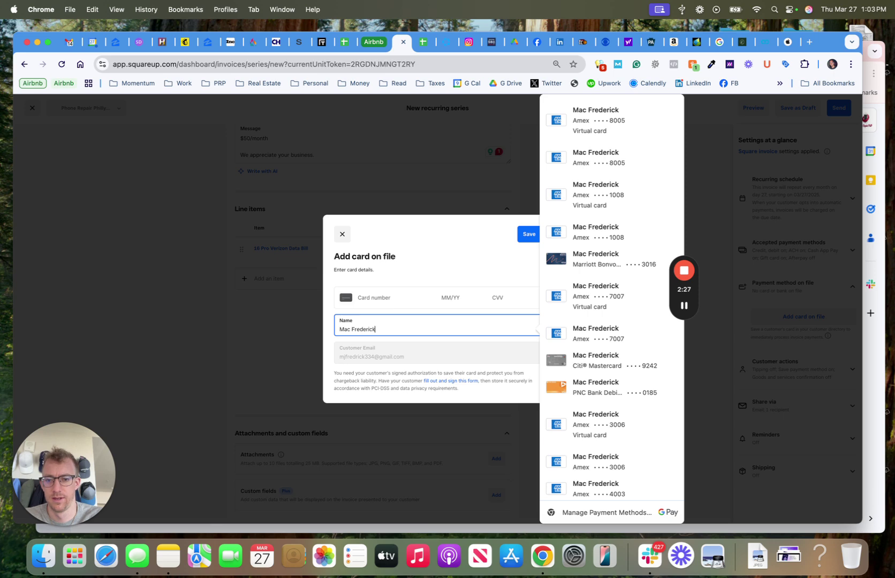
pyautogui.click(364, 298)
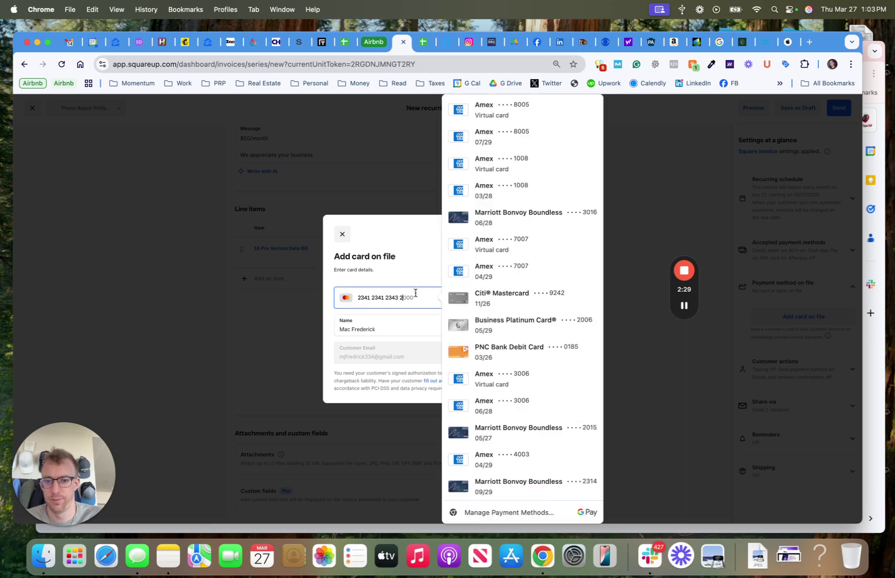
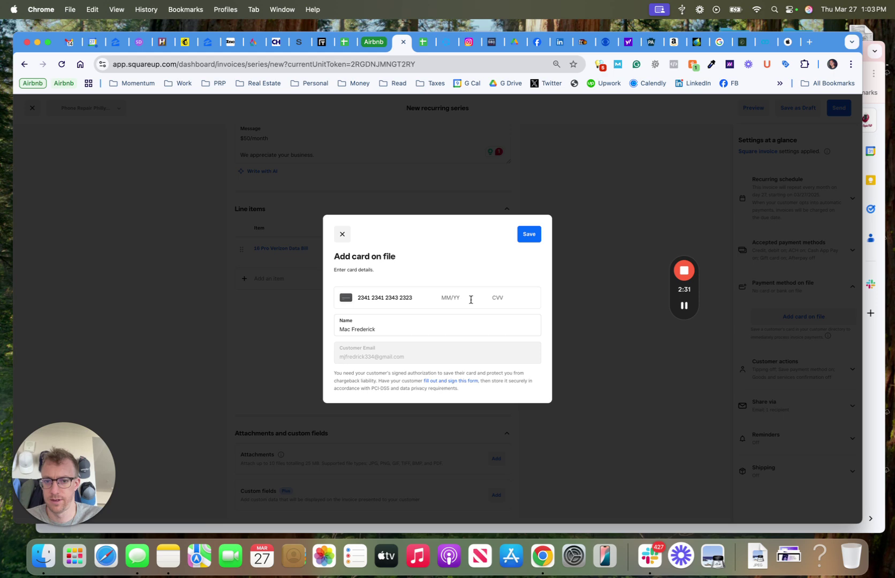
pyautogui.write('04/')
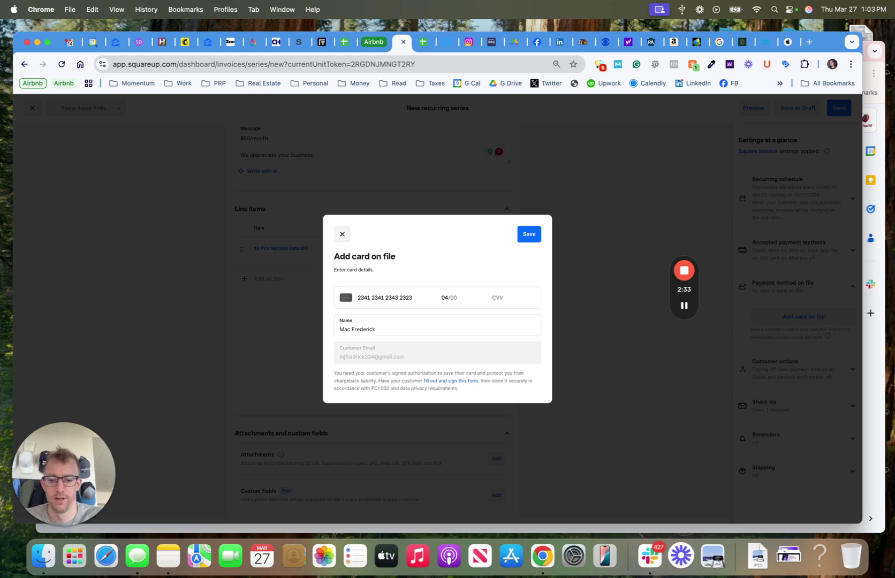
pyautogui.write('34 123')
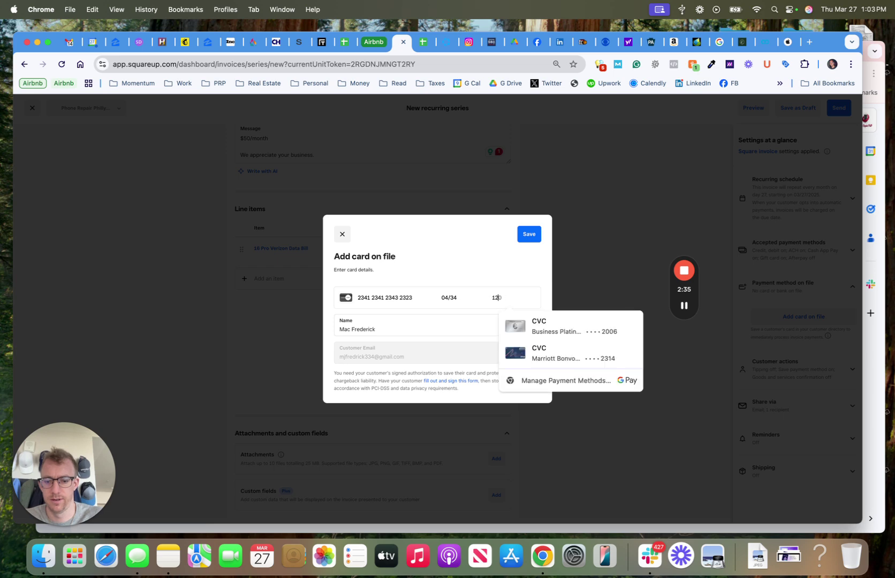
pyautogui.click(342, 234)
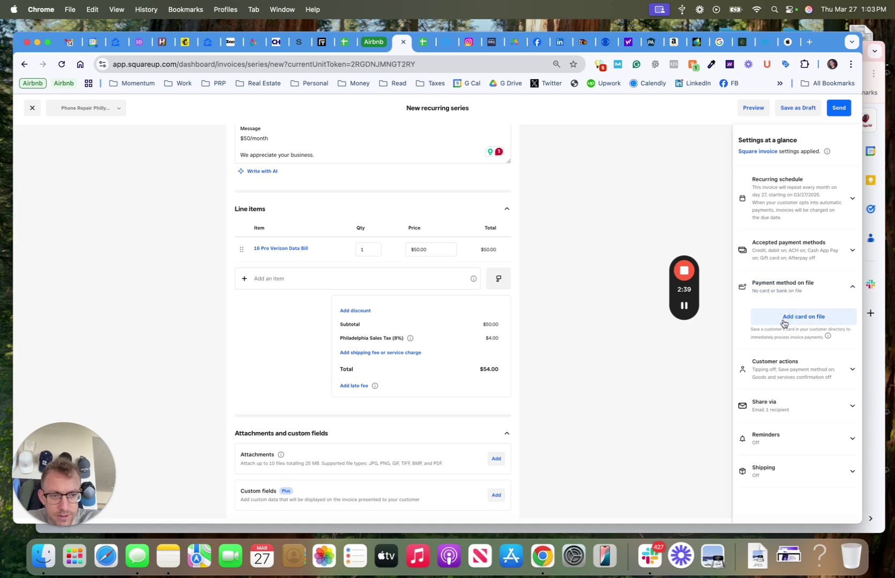
# - Under Share via, add an additional email recipient address, giving 2 recipients
pyautogui.click(794, 369)
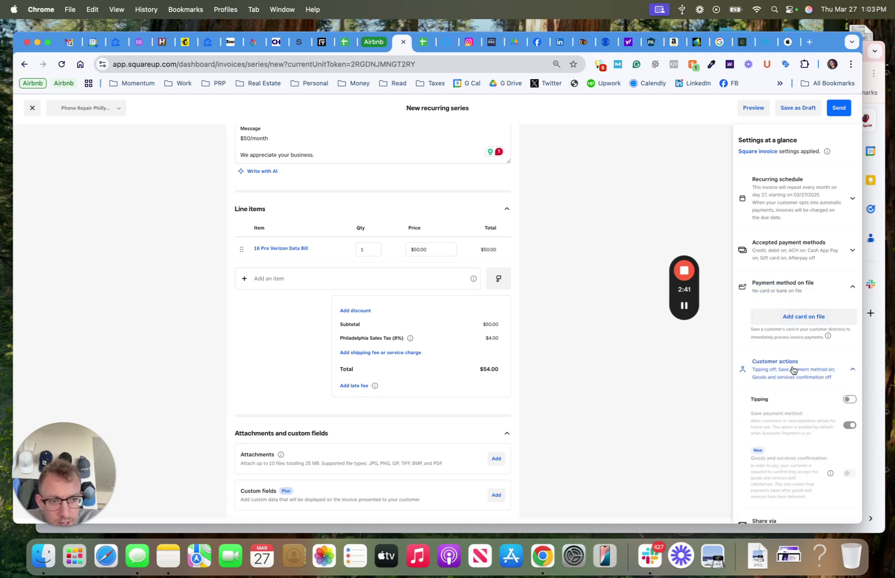
pyautogui.scroll(-3, 803, 359)
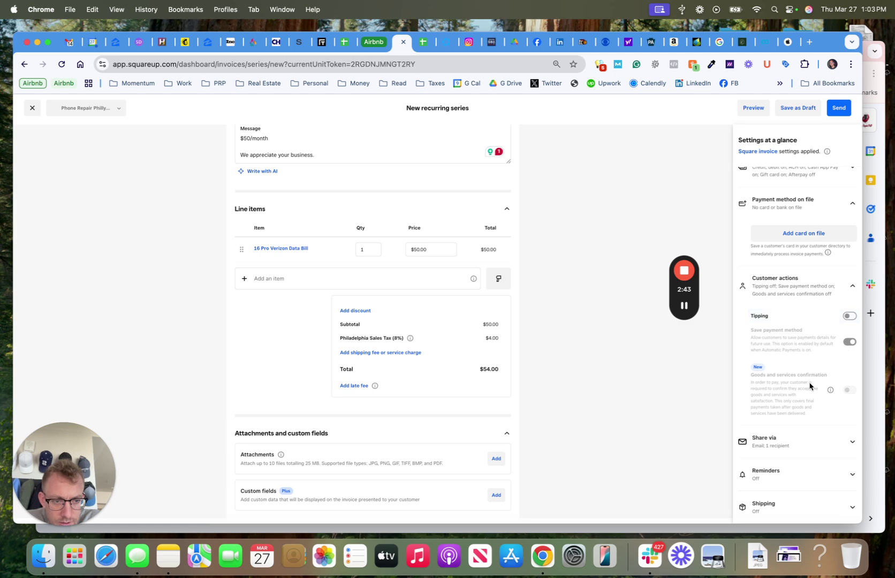
pyautogui.click(799, 289)
pyautogui.click(796, 410)
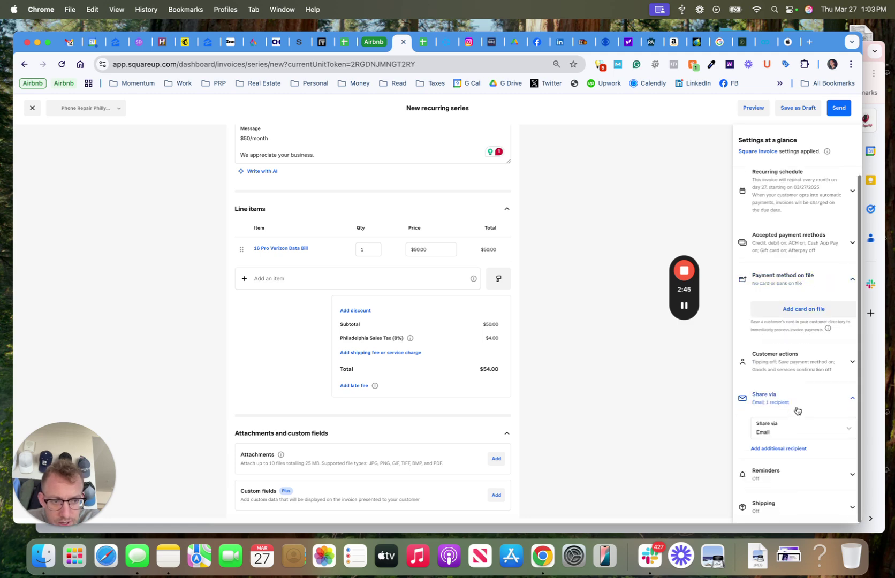
pyautogui.click(780, 450)
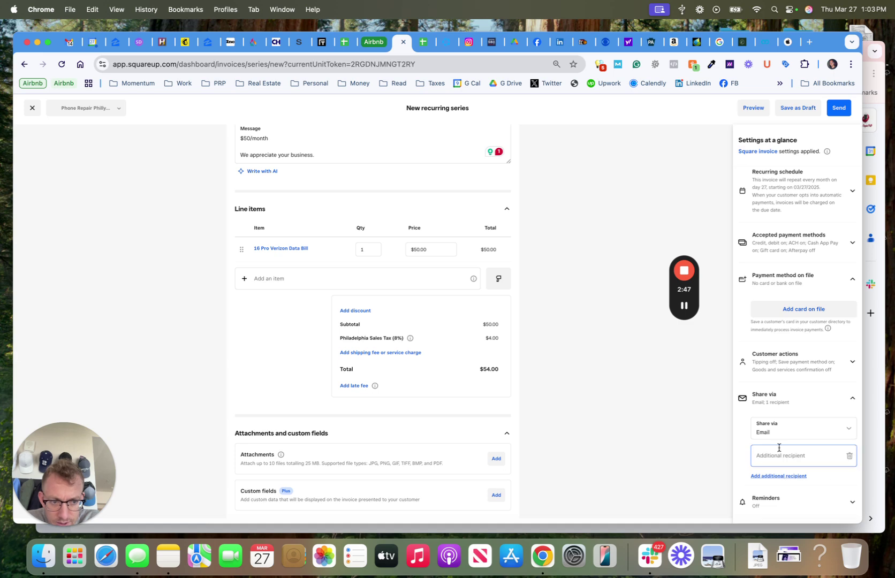
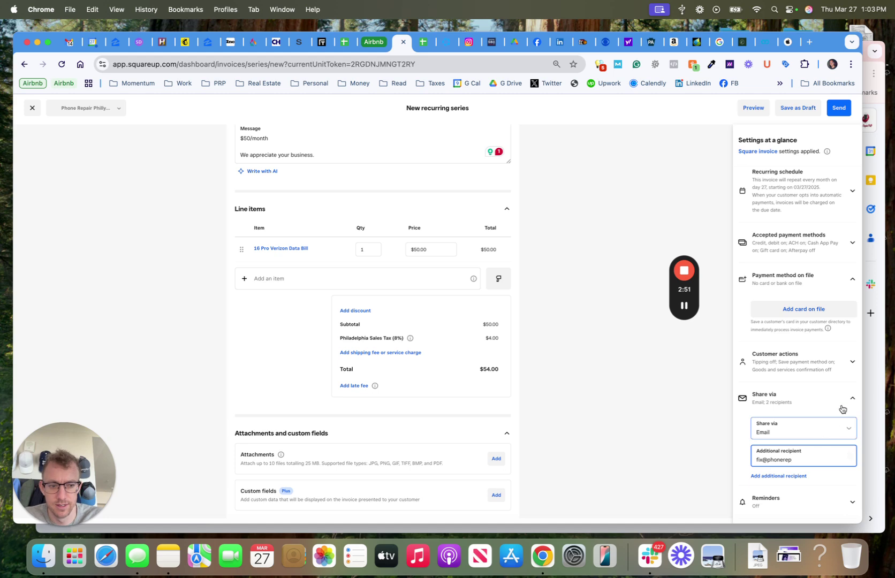
pyautogui.click(838, 403)
# - Switch on customer reminders: four reminders, from 7 days before to 3 days after the due date
pyautogui.click(777, 444)
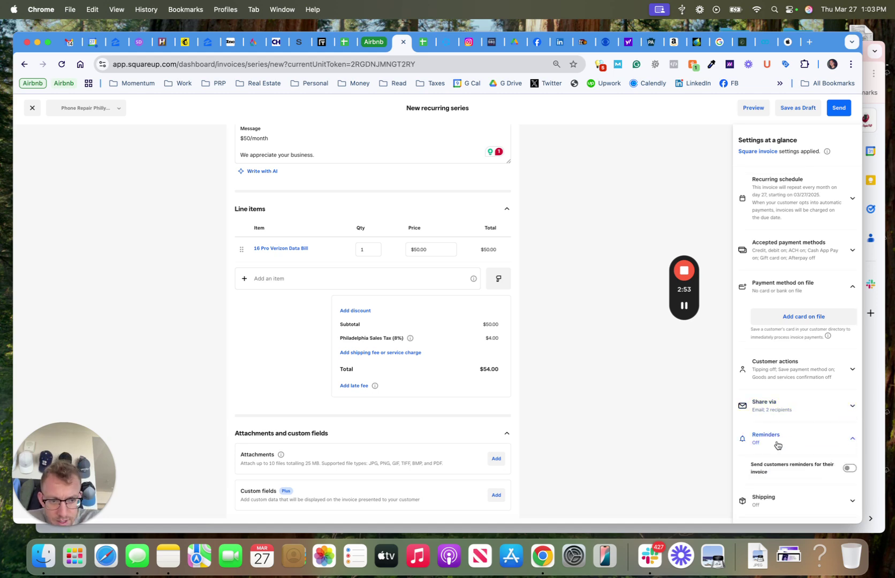
pyautogui.click(848, 468)
pyautogui.scroll(-2, 839, 451)
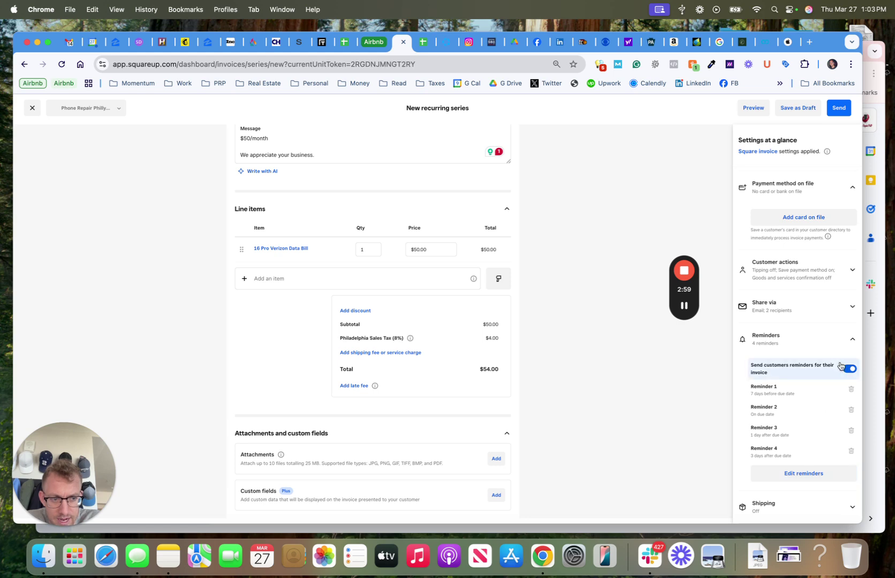
pyautogui.click(827, 340)
# - Check the Shipping settings and leave them unchanged
pyautogui.click(791, 473)
pyautogui.click(791, 473)
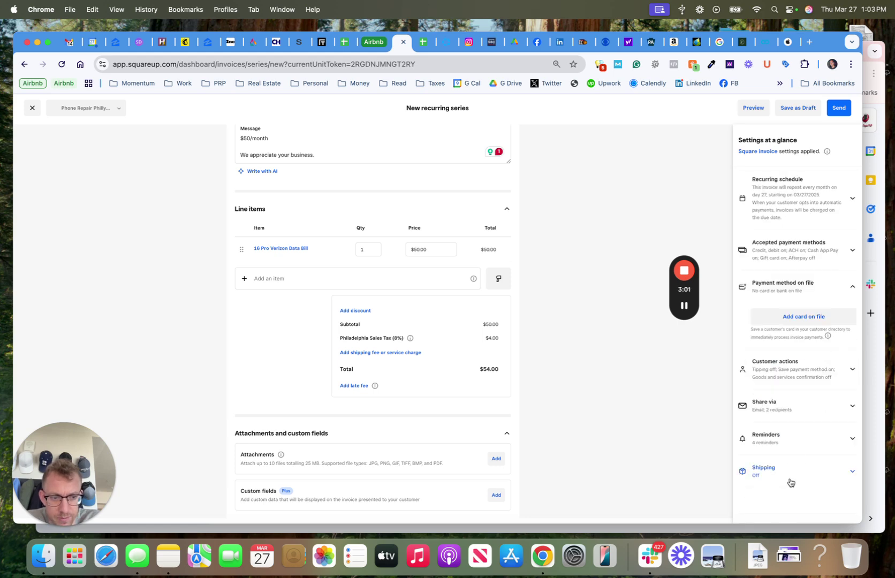
pyautogui.scroll(5, 563, 469)
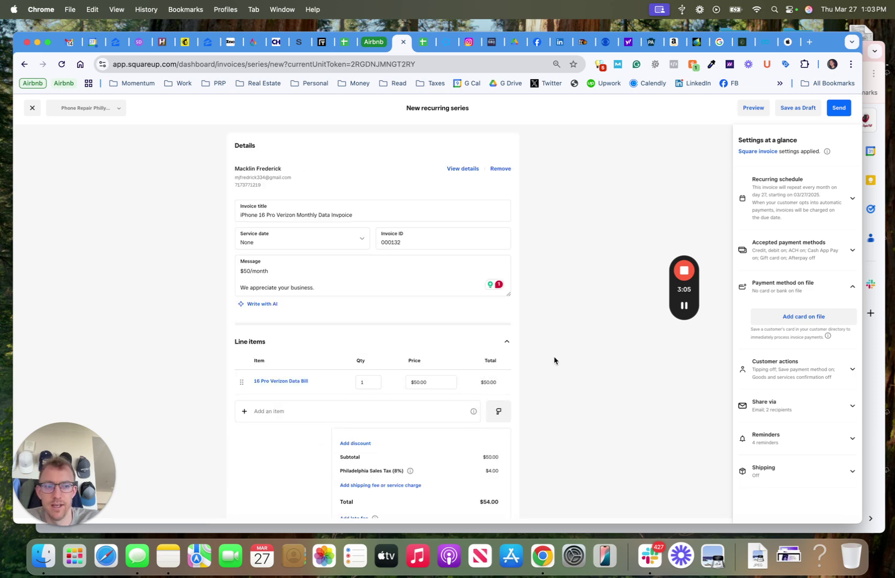
pyautogui.scroll(-5, 555, 360)
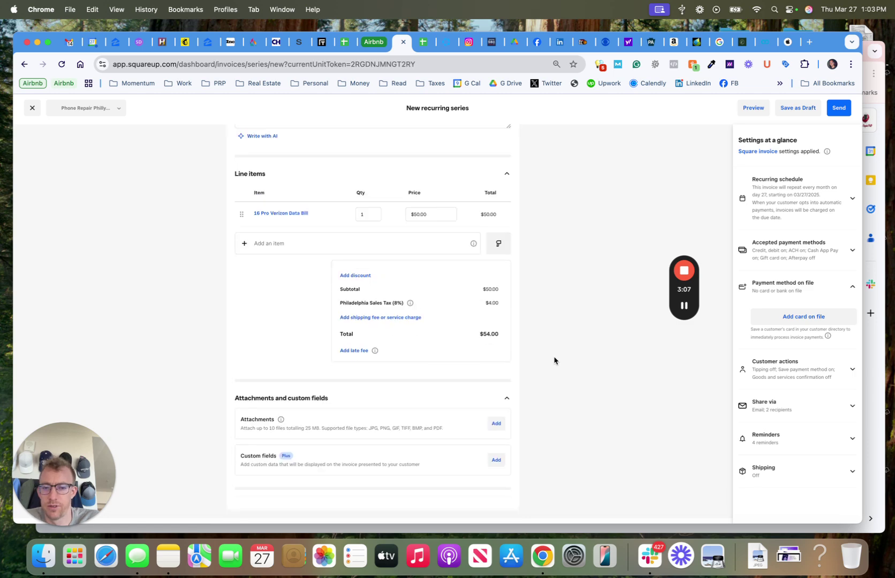
pyautogui.scroll(5, 554, 361)
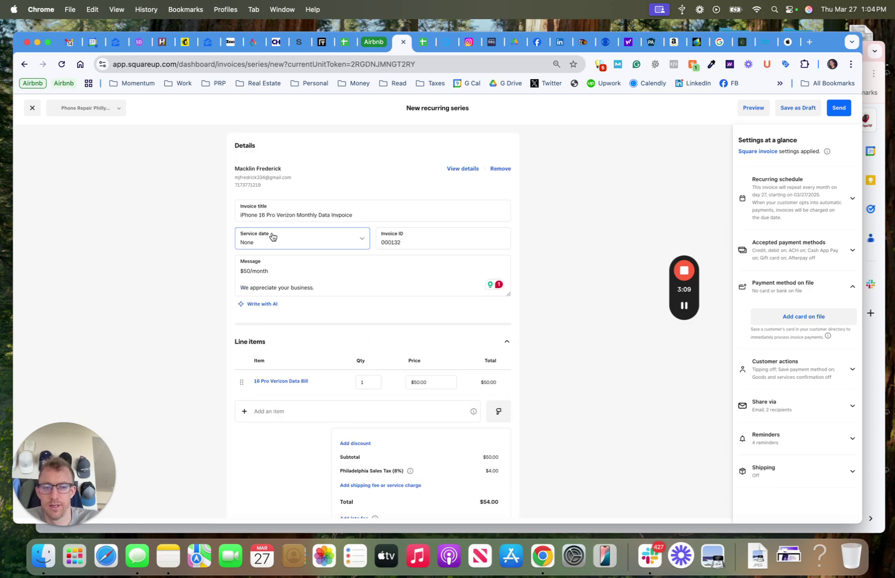